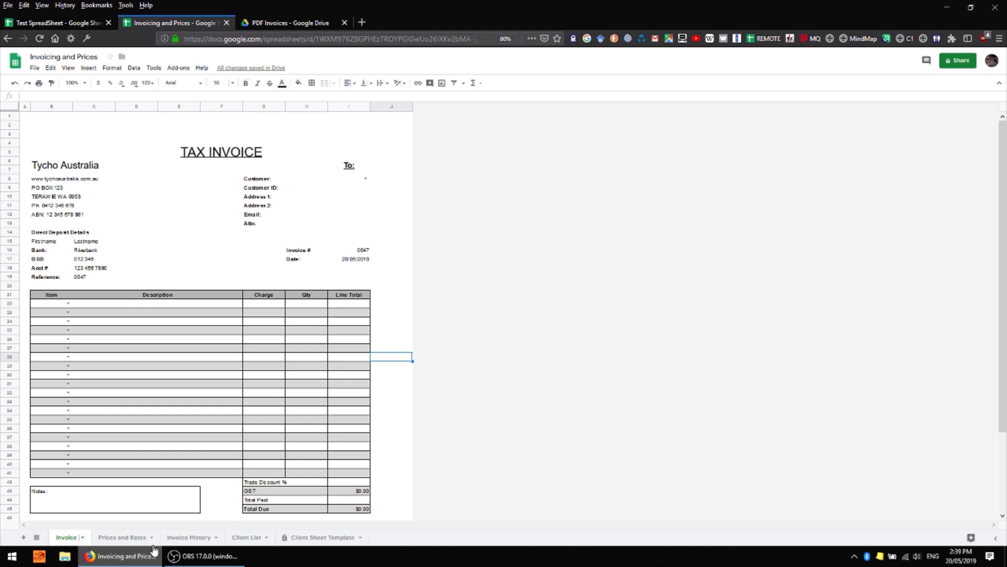
Browse the Prices and Rates and Invoice History sheets, ending on the Client List client table
left_click(139, 537)
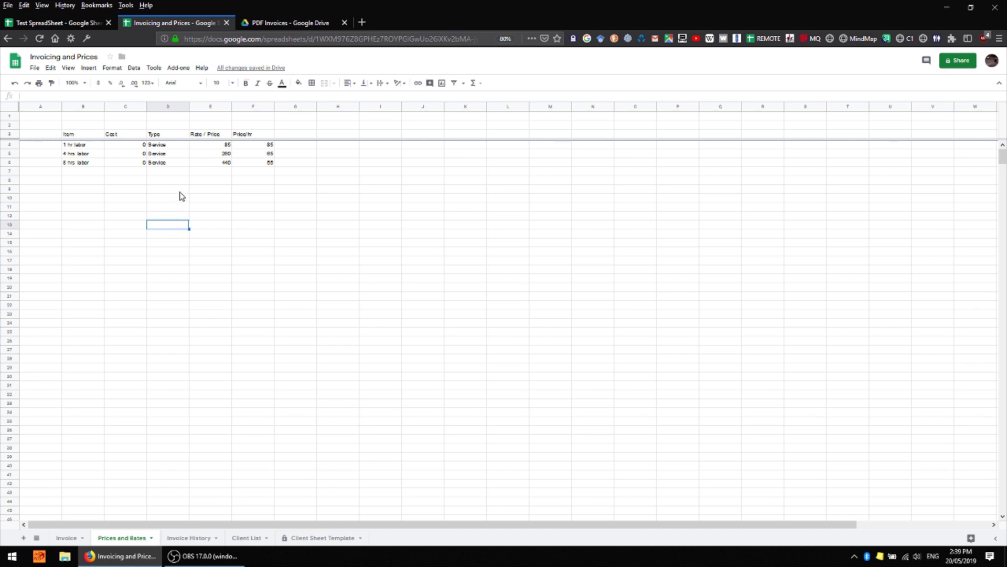
left_click(73, 162)
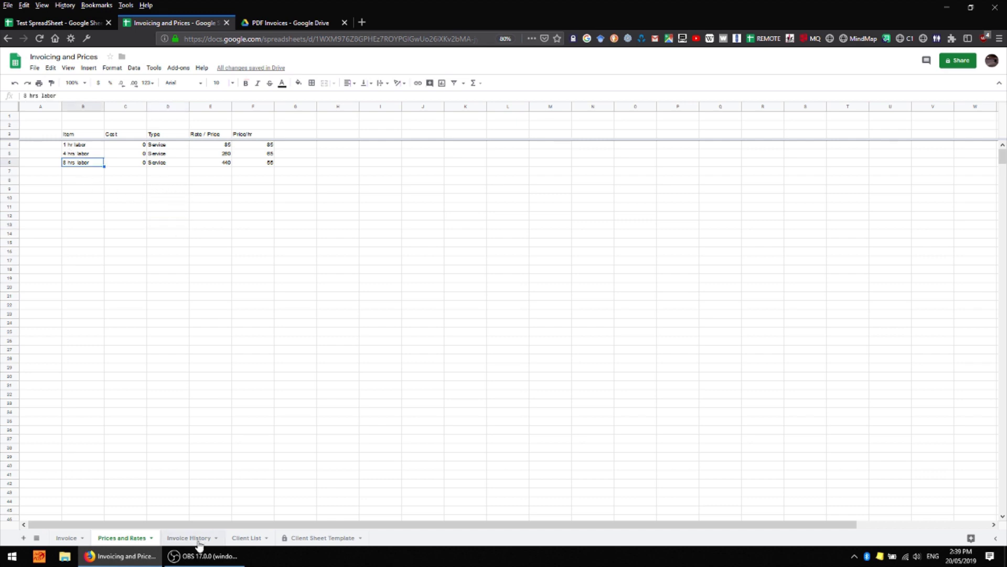
left_click(188, 537)
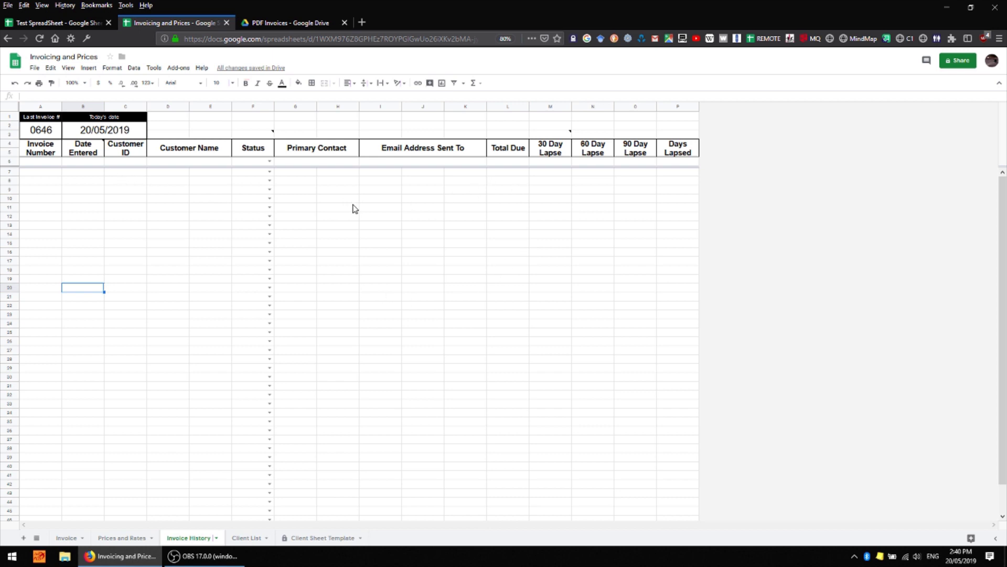
left_click(248, 538)
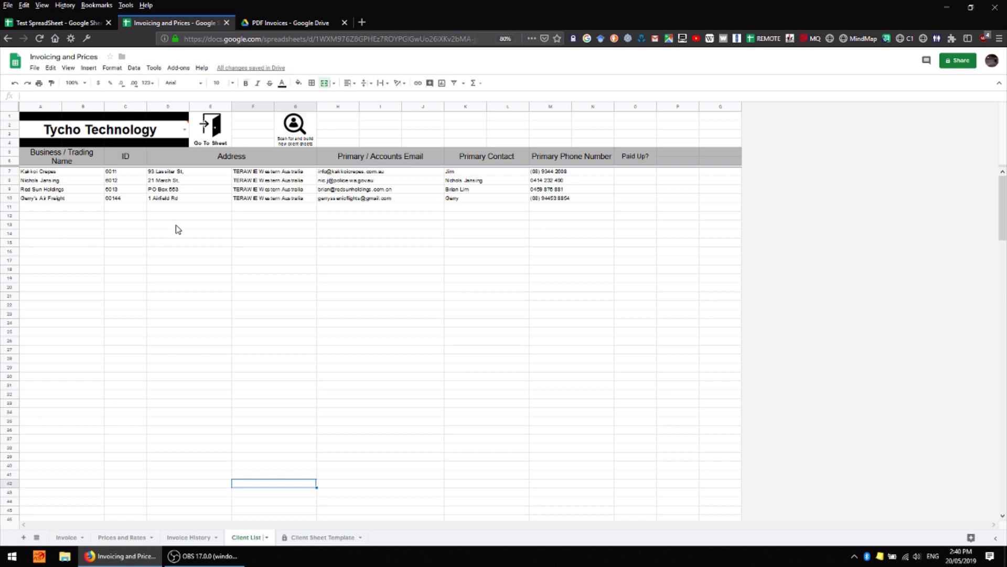
left_click_drag(175, 224, 668, 176)
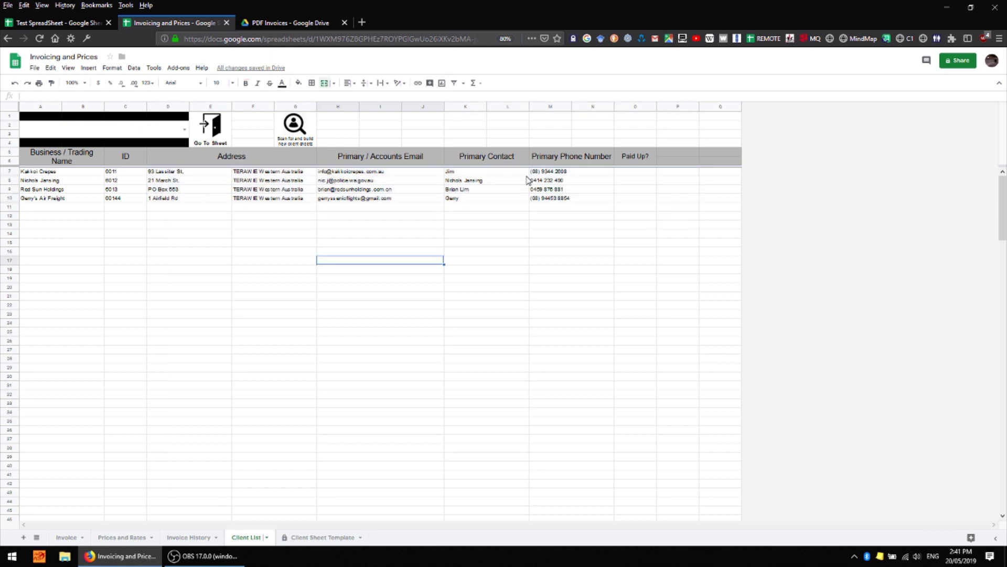
left_click(340, 538)
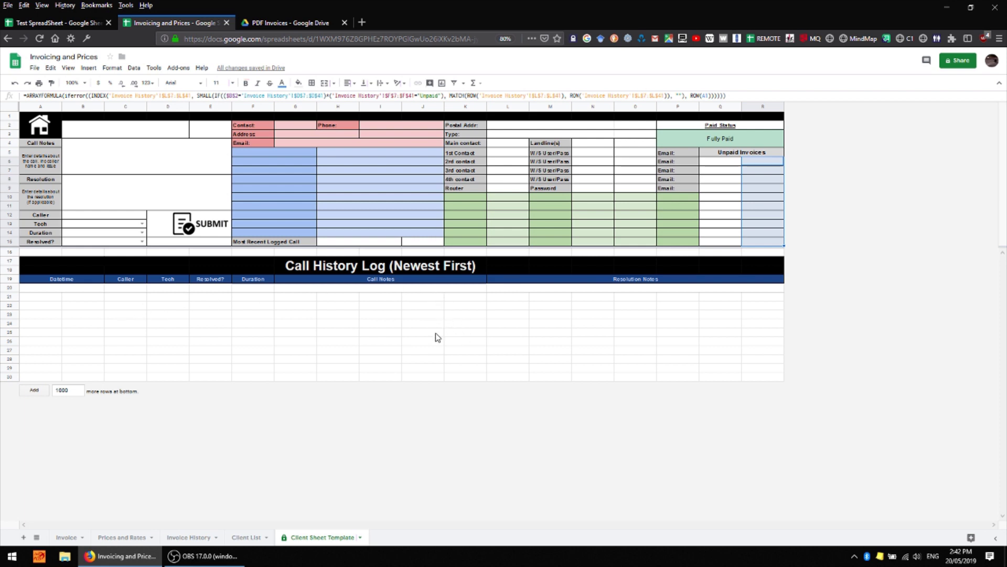
left_click(541, 342)
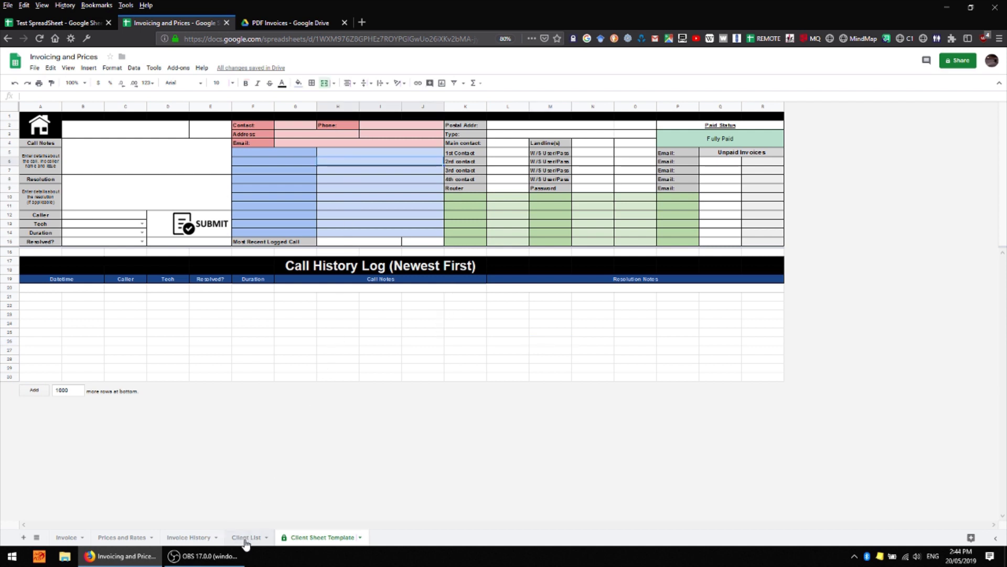
left_click(246, 537)
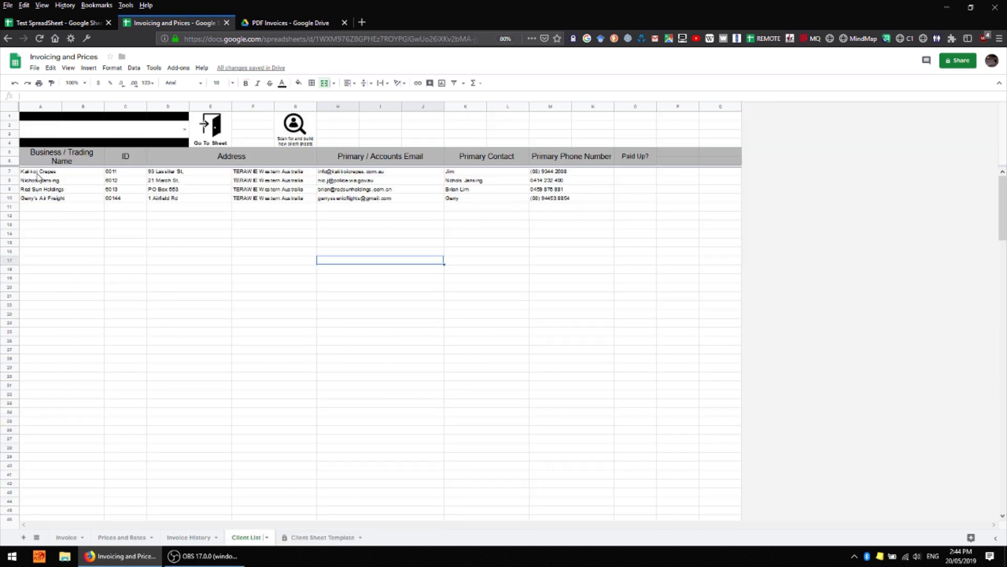
Append 'B.' to Gerry's Air Freight's primary contact name in cell K10
left_click(126, 209)
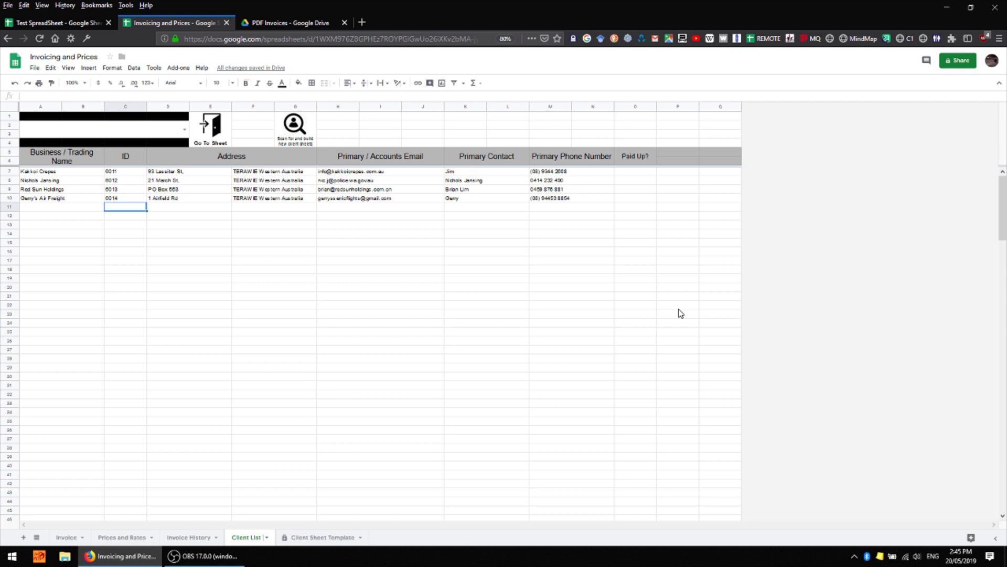
left_click(185, 190)
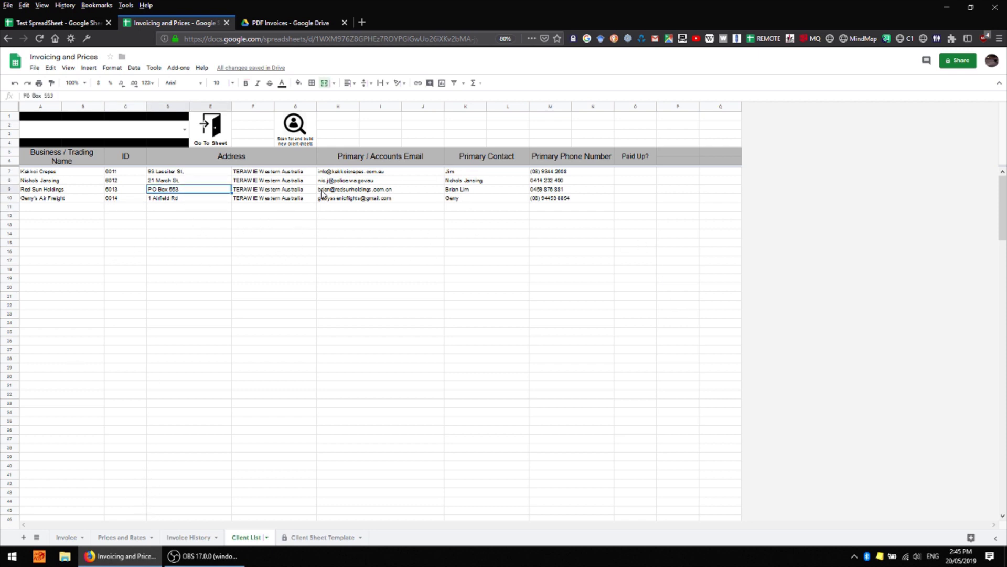
left_click(290, 192)
left_click(416, 191)
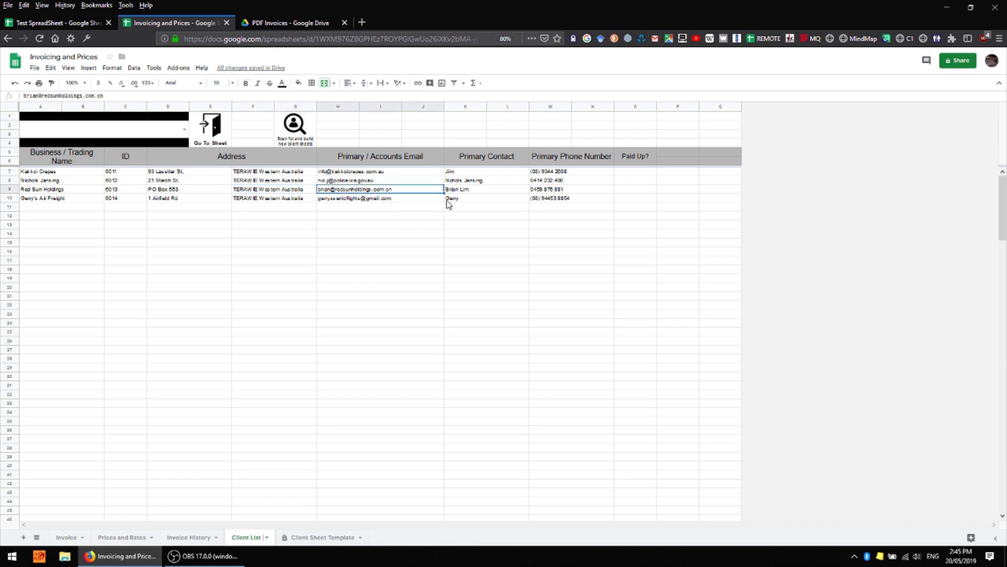
double_click(446, 200)
type("B.")
key("Return")
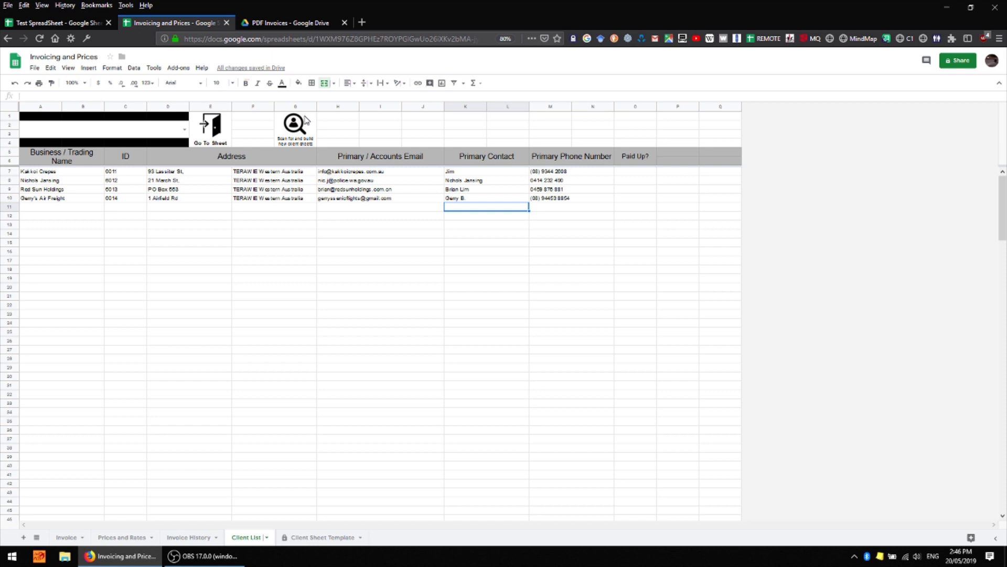
Run the 'Scan for and build new client sheets' script, then return to the Client List
left_click(292, 125)
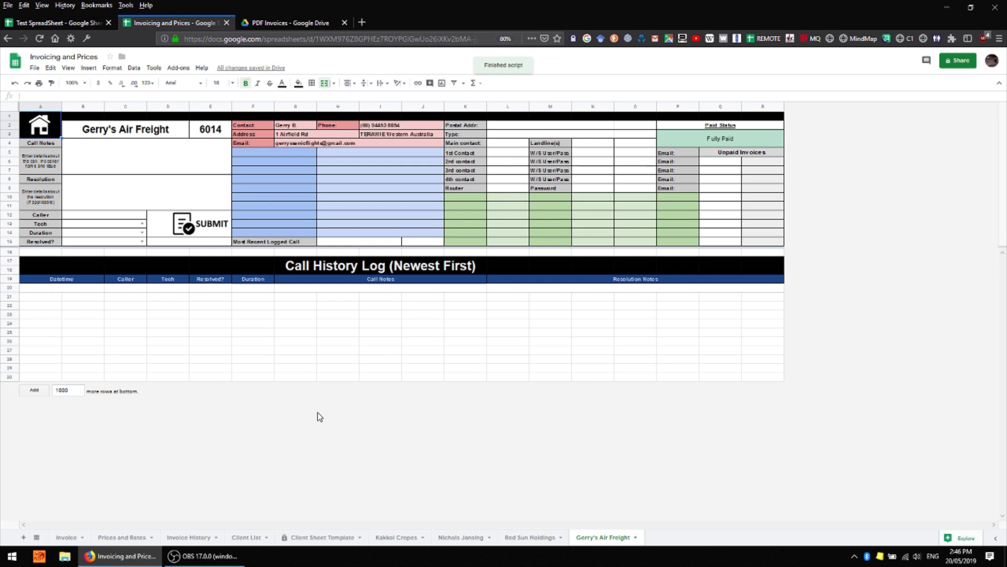
left_click(244, 538)
left_click(143, 254)
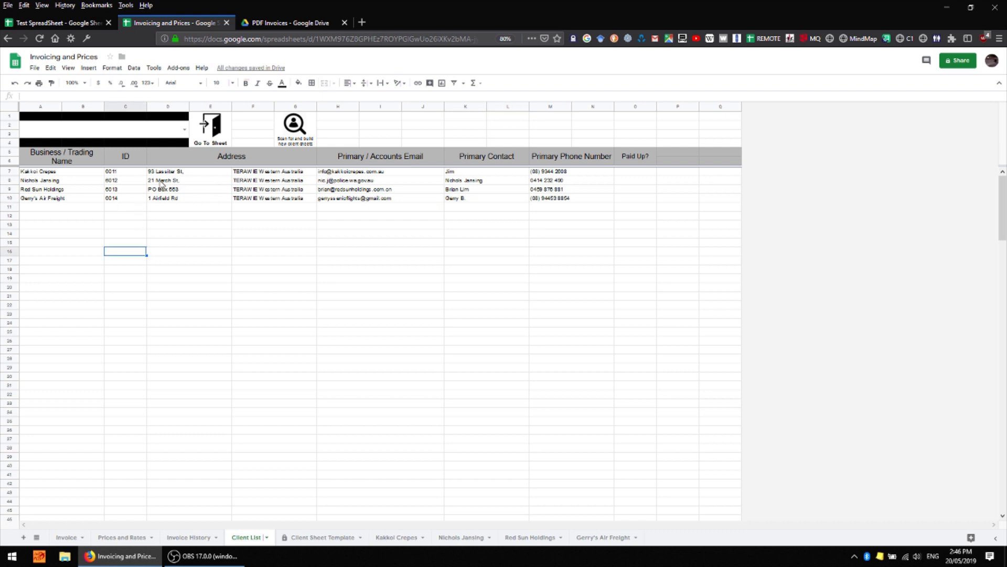
Compare Kakkoi Crepes' Client List entry with its client sheet's ID and contact lookup formulas
left_click(112, 174)
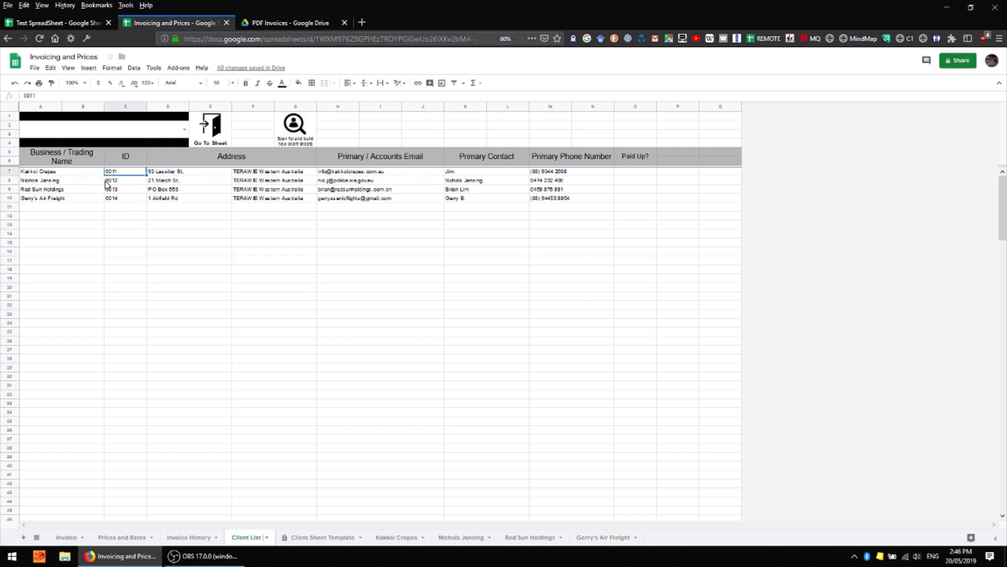
left_click(484, 173)
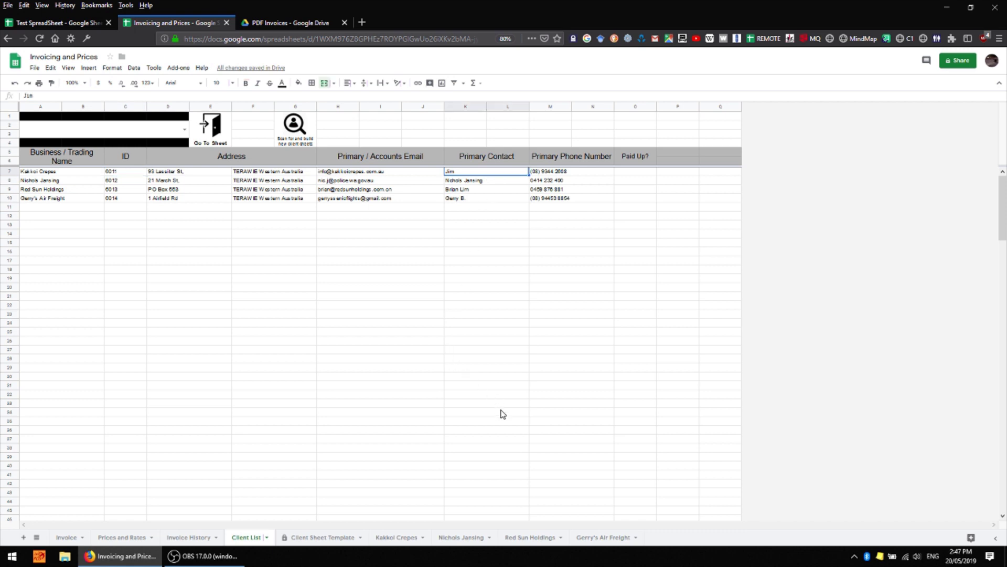
left_click(404, 539)
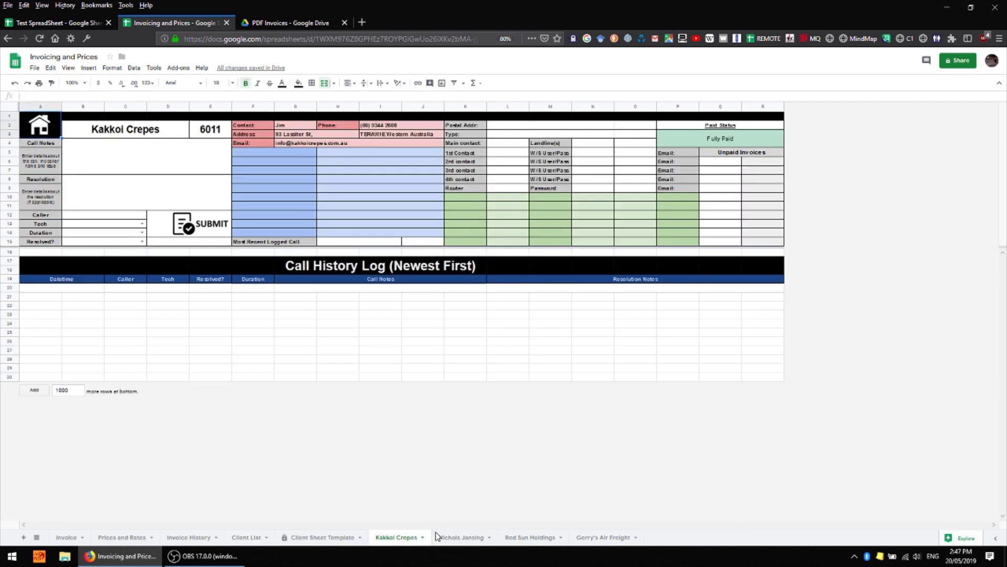
left_click(296, 127)
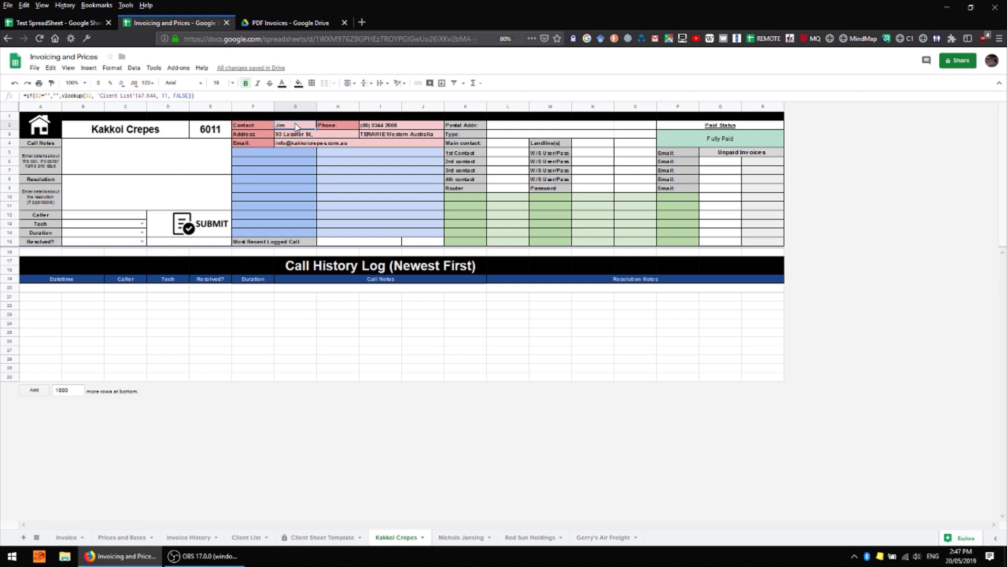
left_click(224, 136)
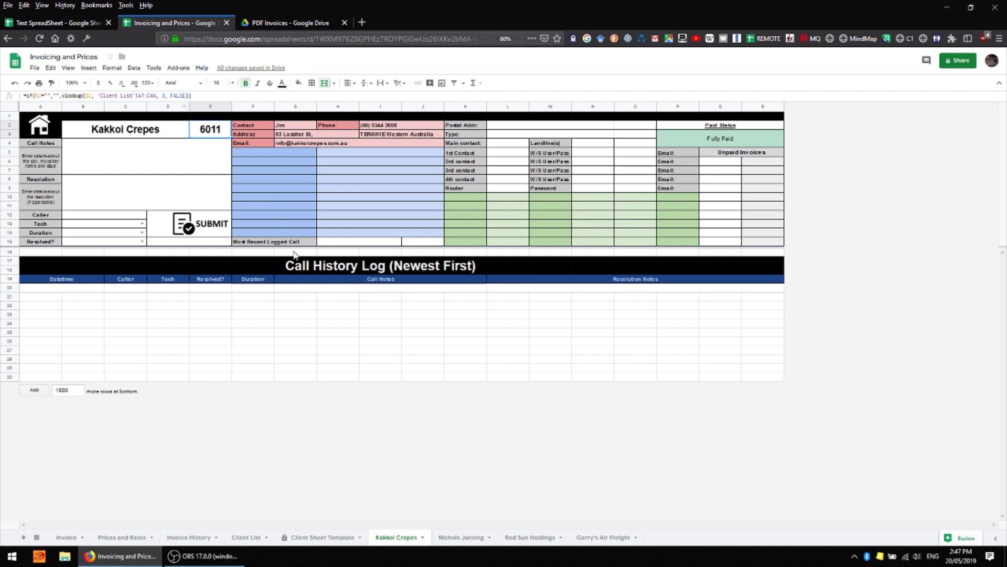
left_click(246, 537)
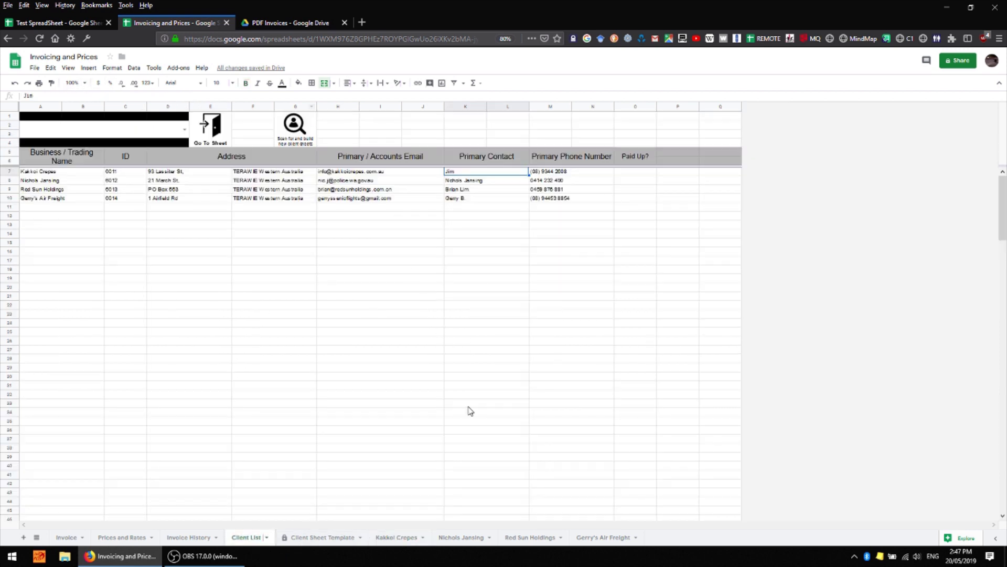
left_click(396, 537)
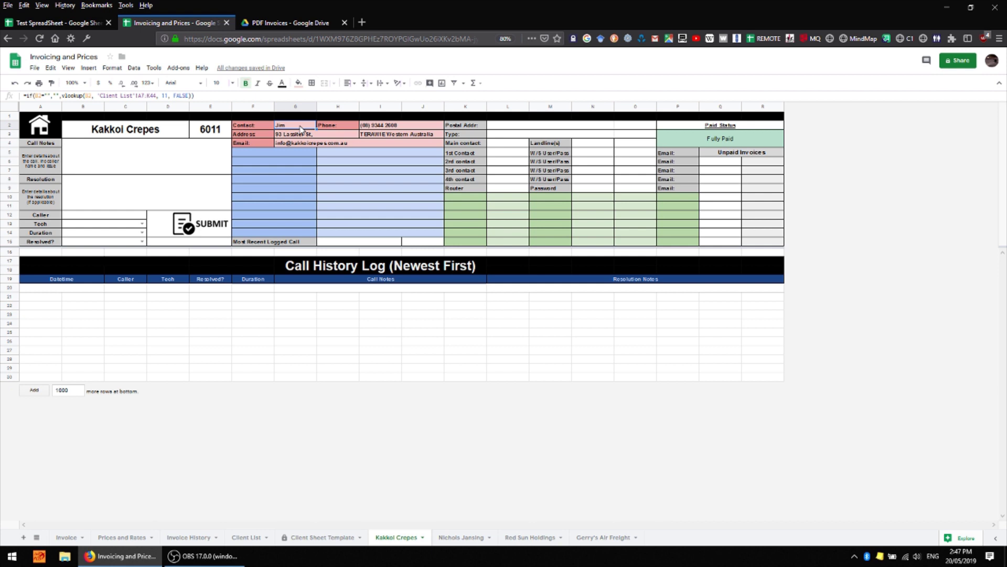
left_click(245, 538)
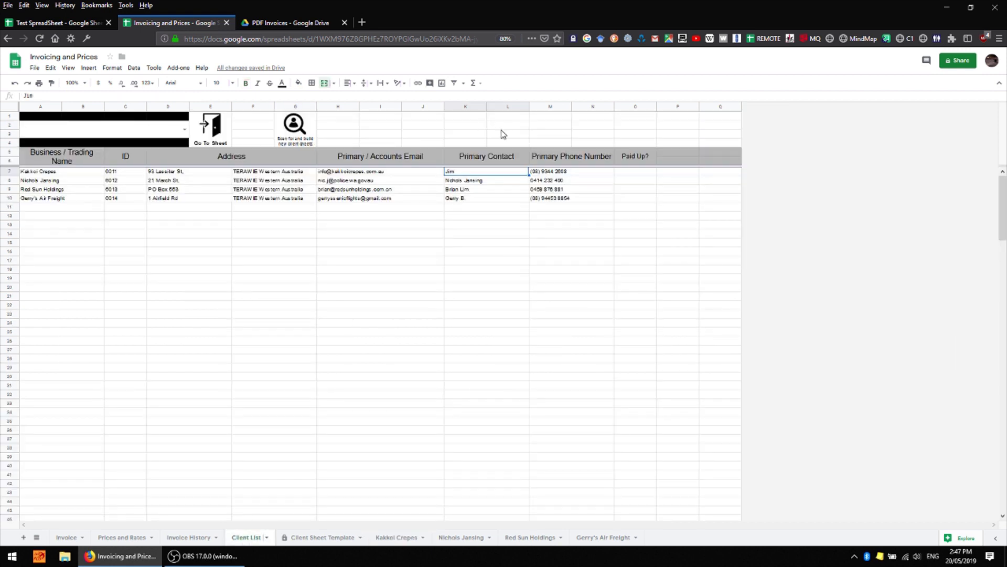
Append 'J' to the Kakkoi Crepes contact name and confirm its client sheet updates
type("Jeffries")
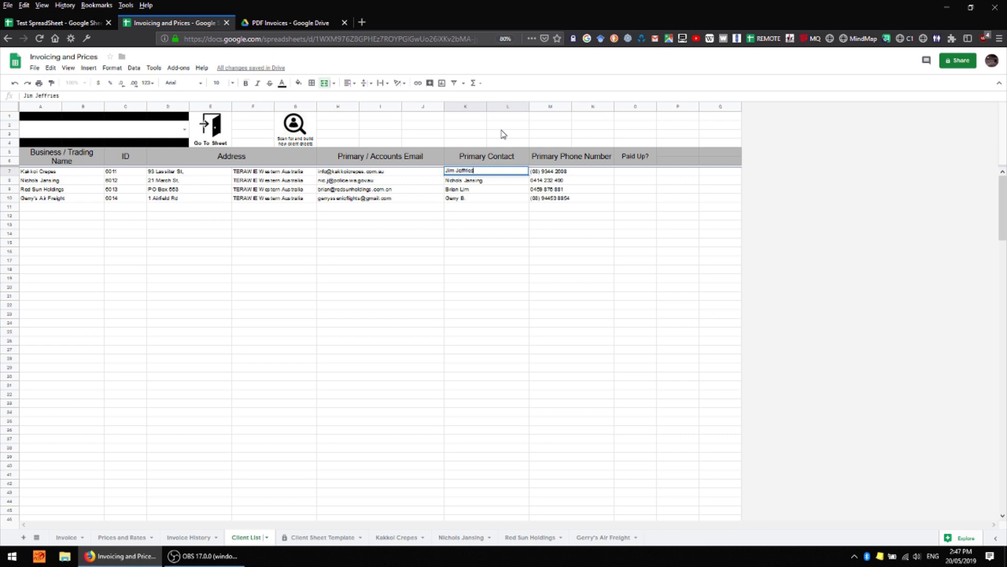
key("Return")
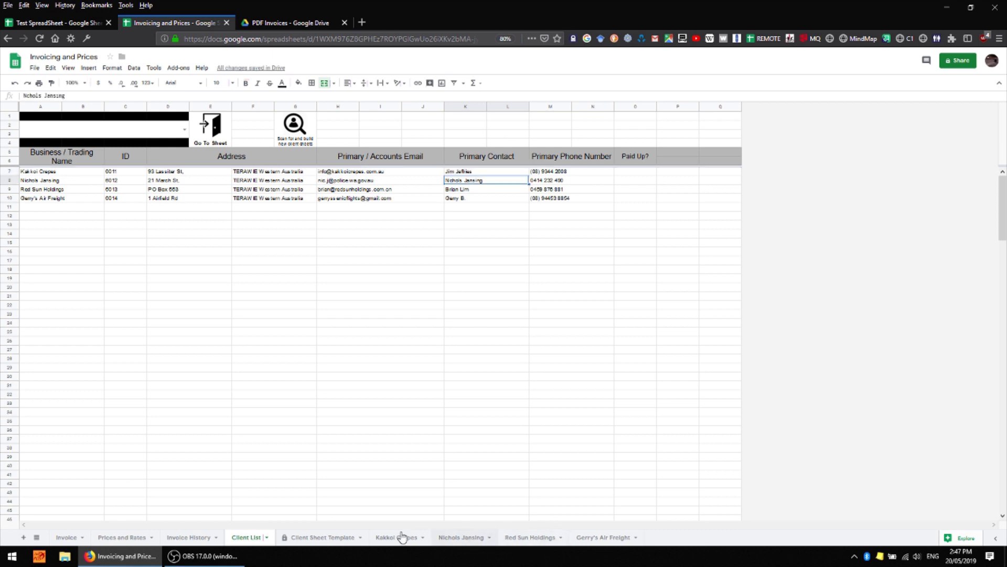
left_click(383, 538)
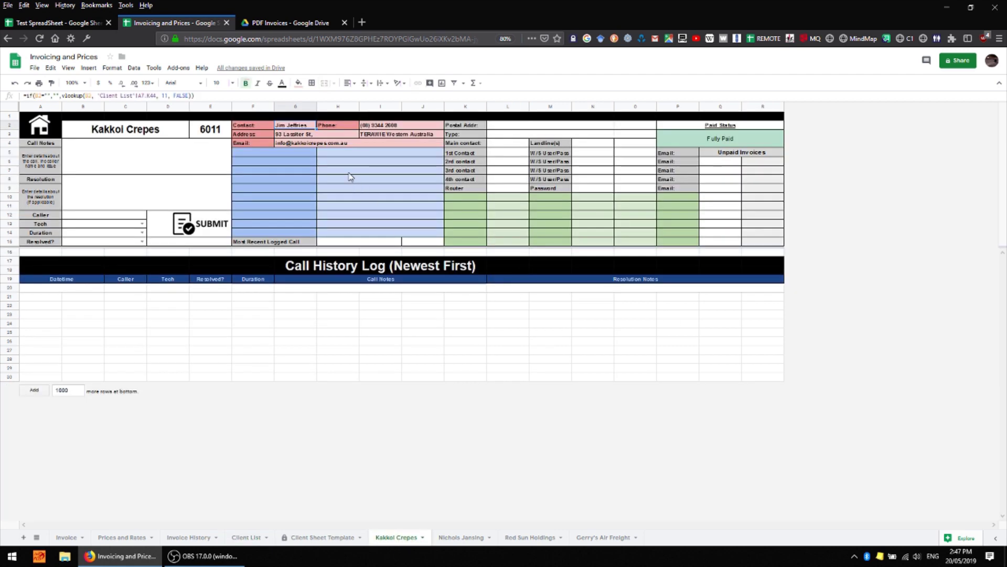
left_click(354, 164)
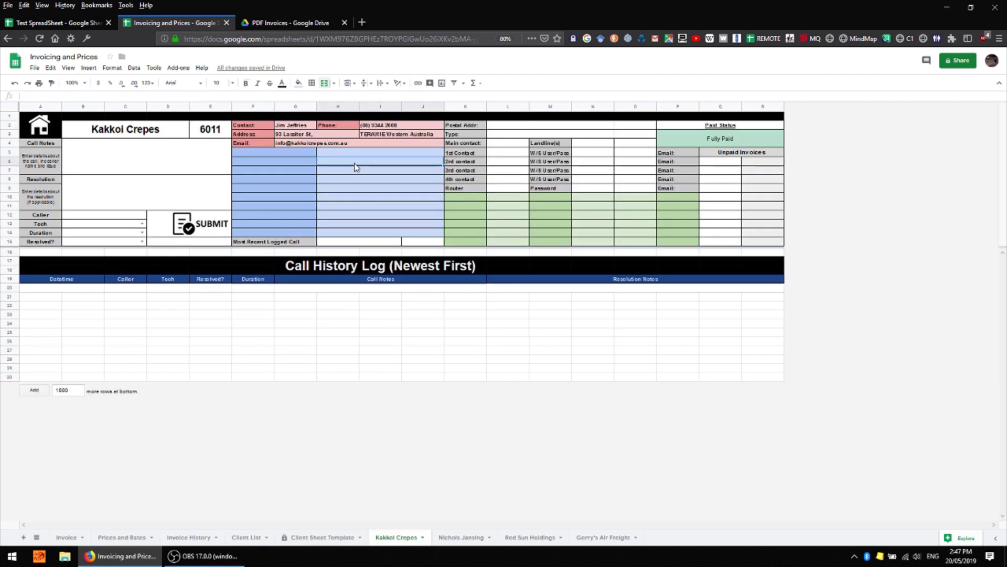
left_click(251, 539)
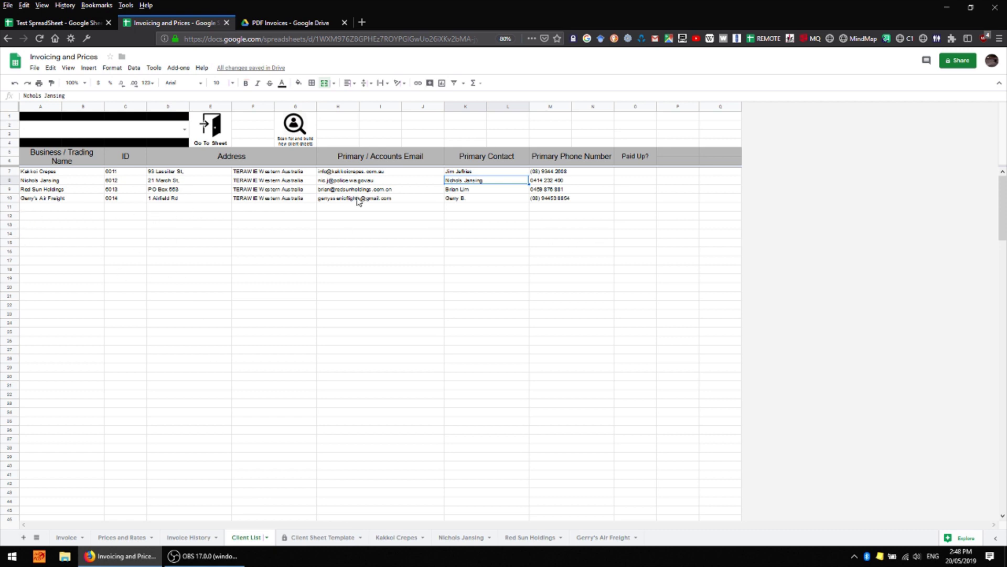
left_click(33, 199)
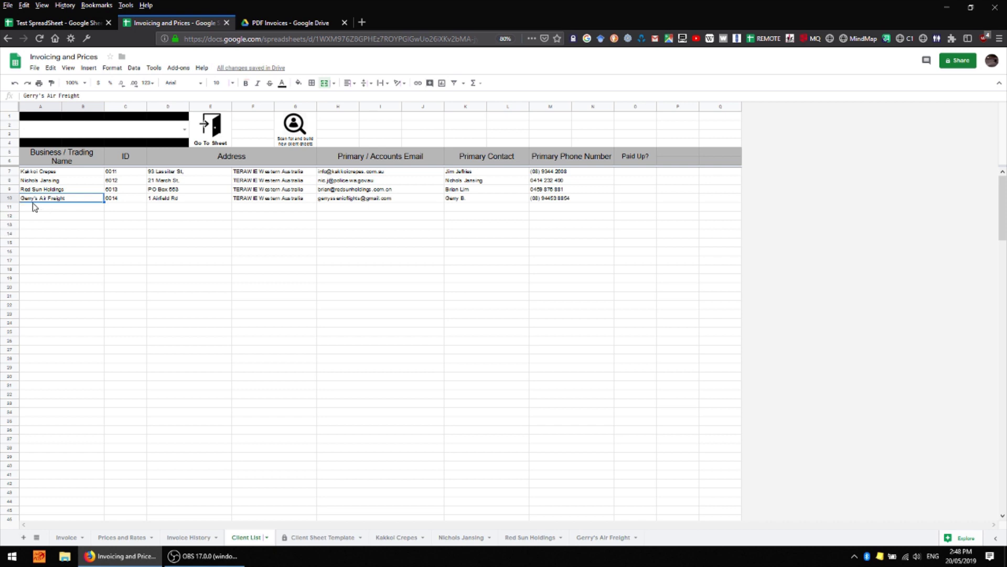
Delete the Gerry's Air Freight client sheet
right_click(619, 543)
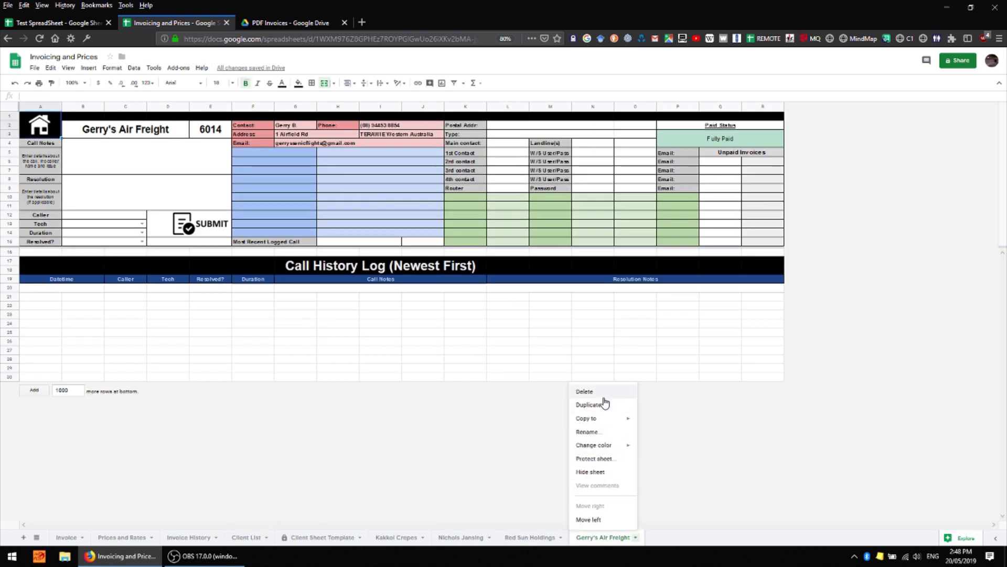
left_click(591, 391)
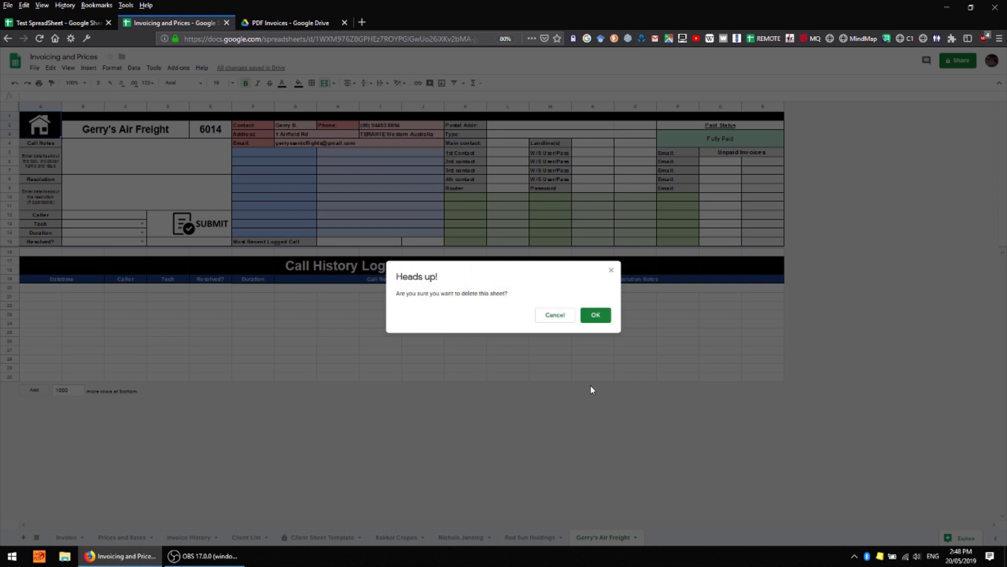
left_click(606, 319)
left_click(427, 376)
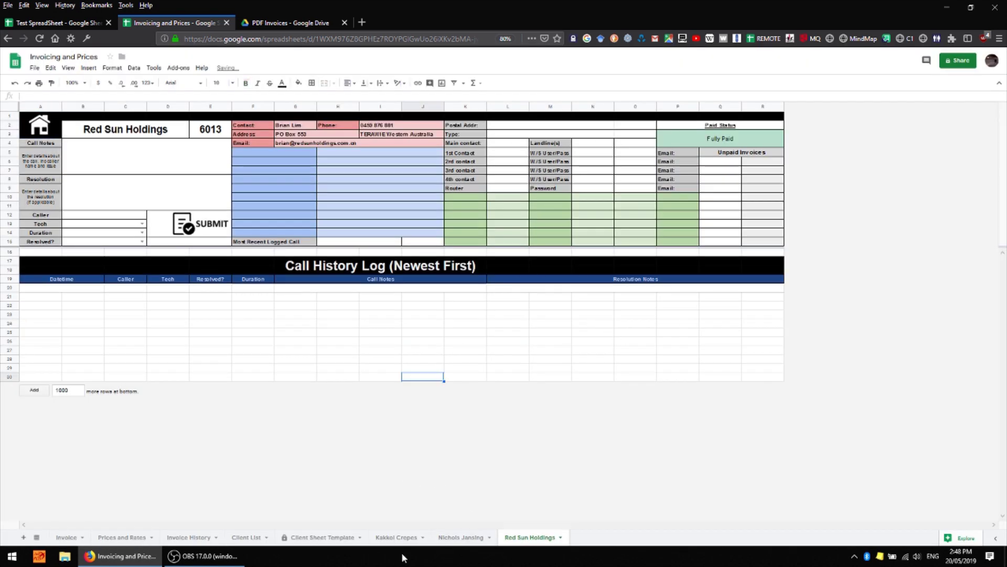
left_click(408, 540)
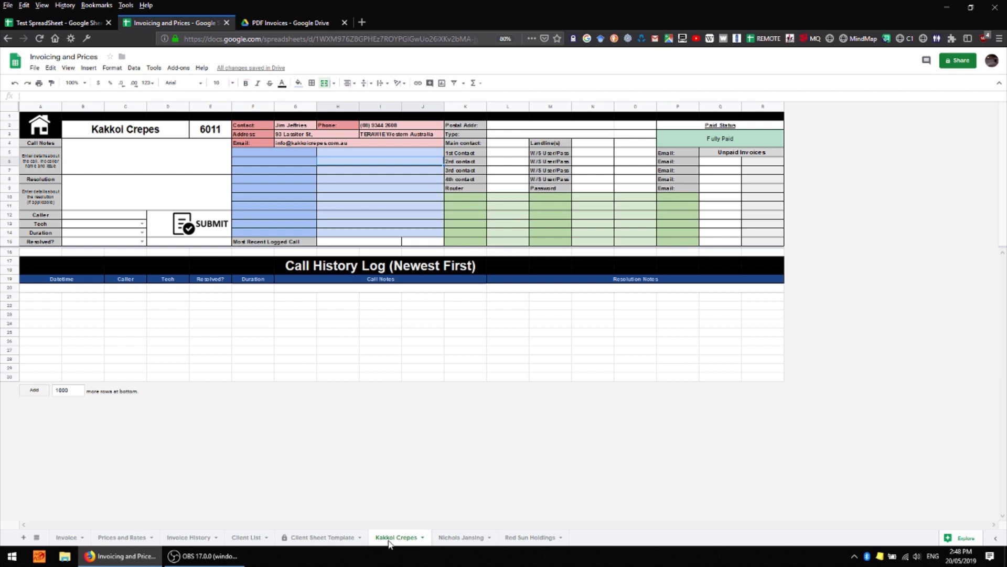
left_click(471, 537)
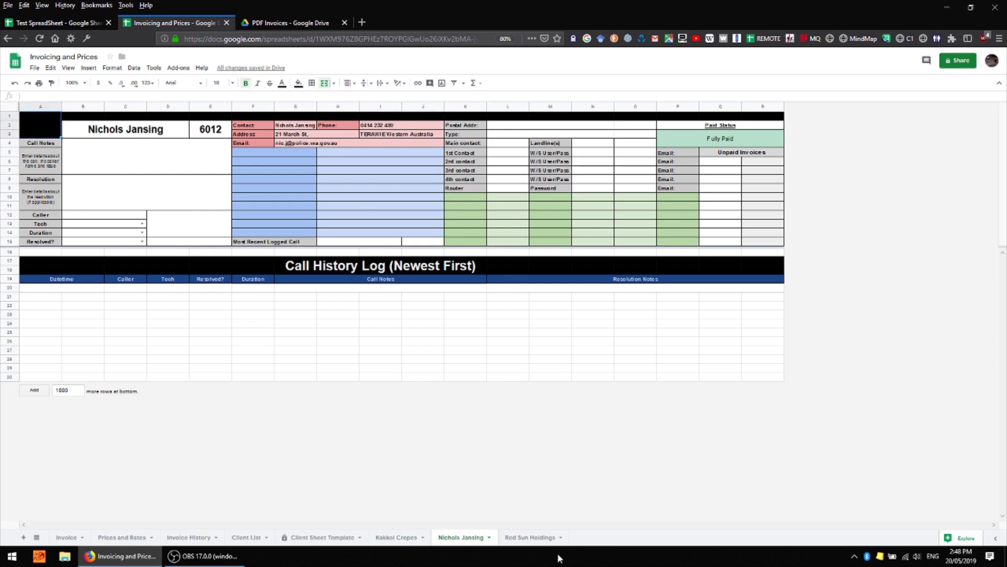
left_click(530, 537)
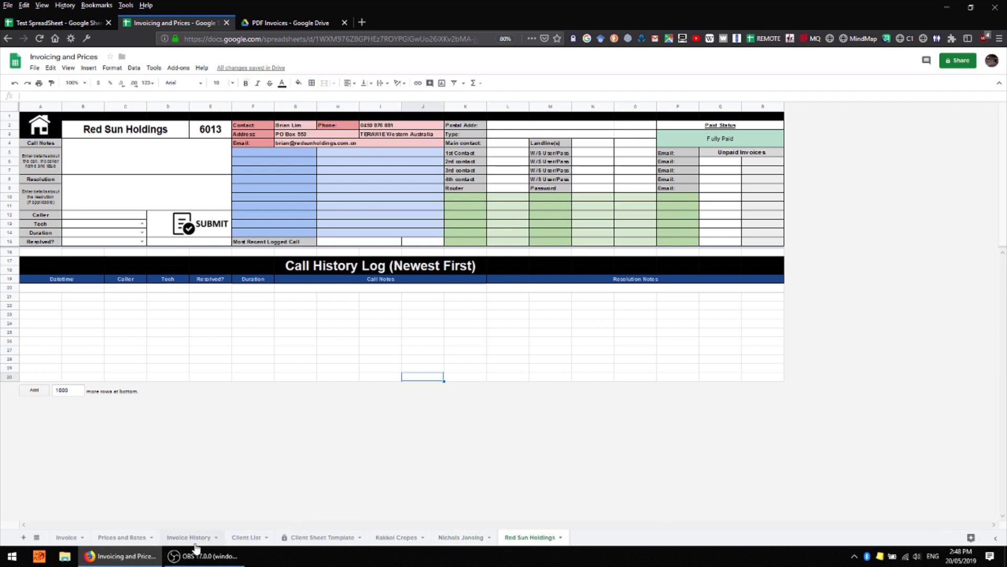
left_click(251, 537)
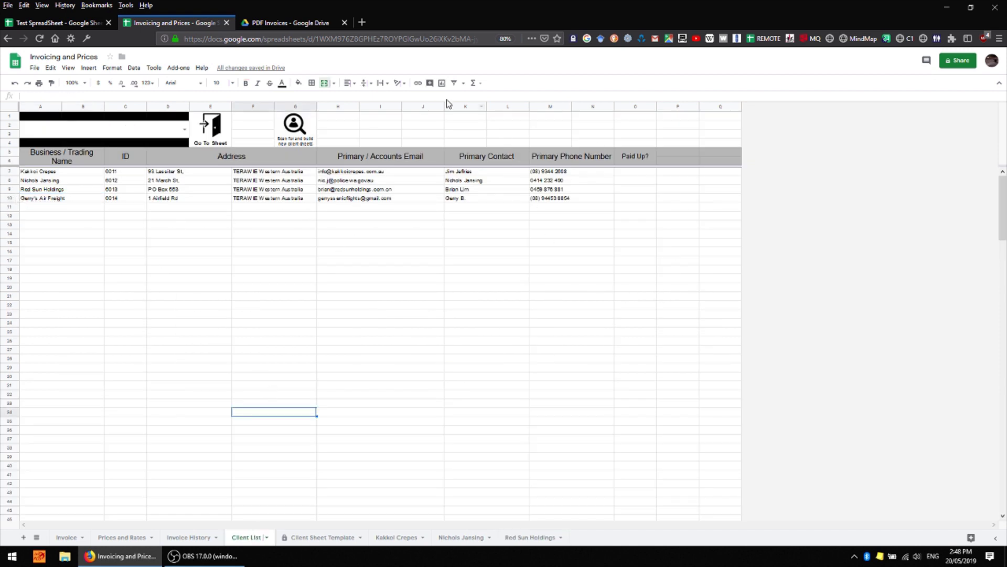
left_click(296, 128)
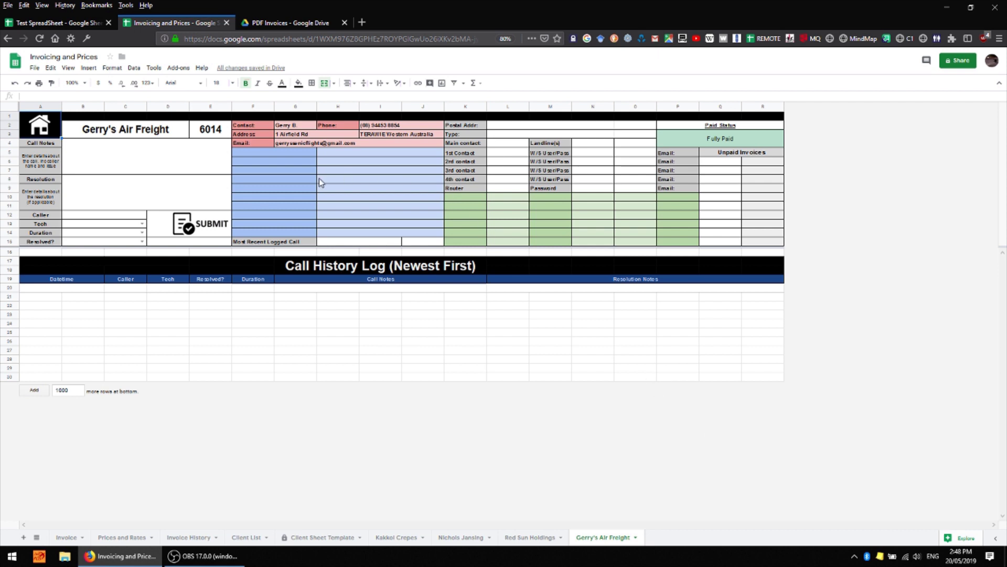
Select the blue input area F5:J14 on the rebuilt Gerry's Air Freight sheet
left_click(295, 158)
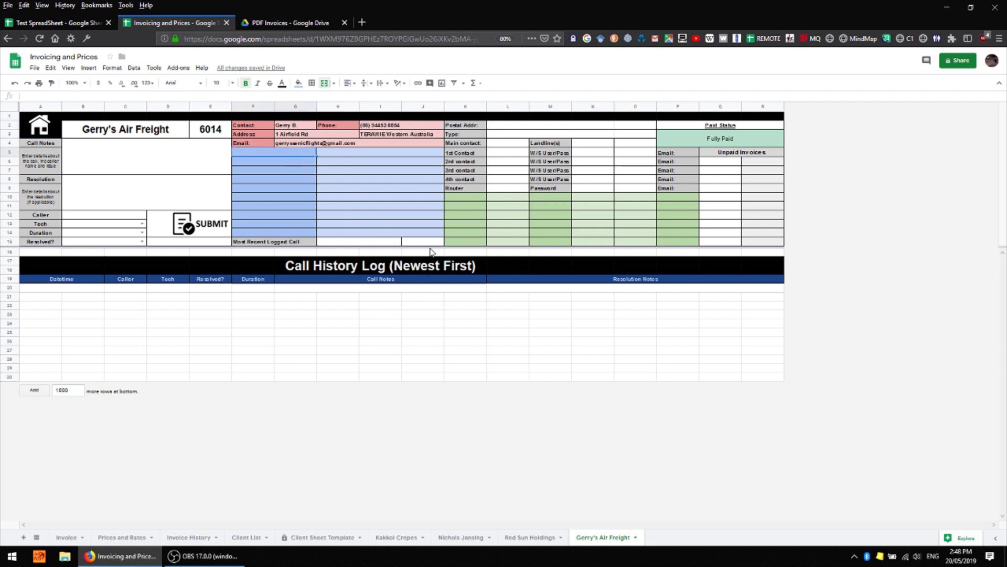
left_click(414, 233, "shift")
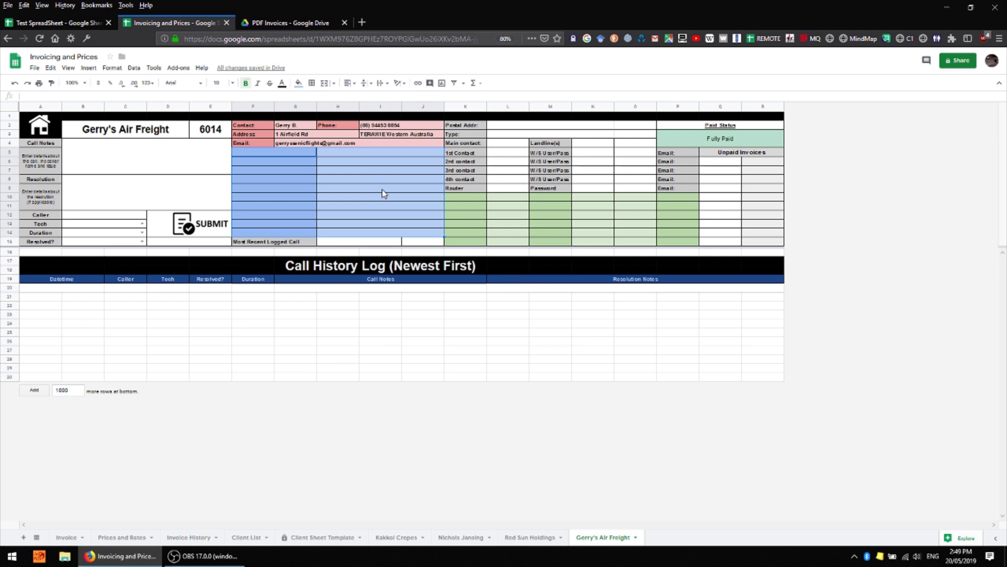
Fill in the Call Notes, Resolution and Caller fields with placeholder text
left_click(559, 235)
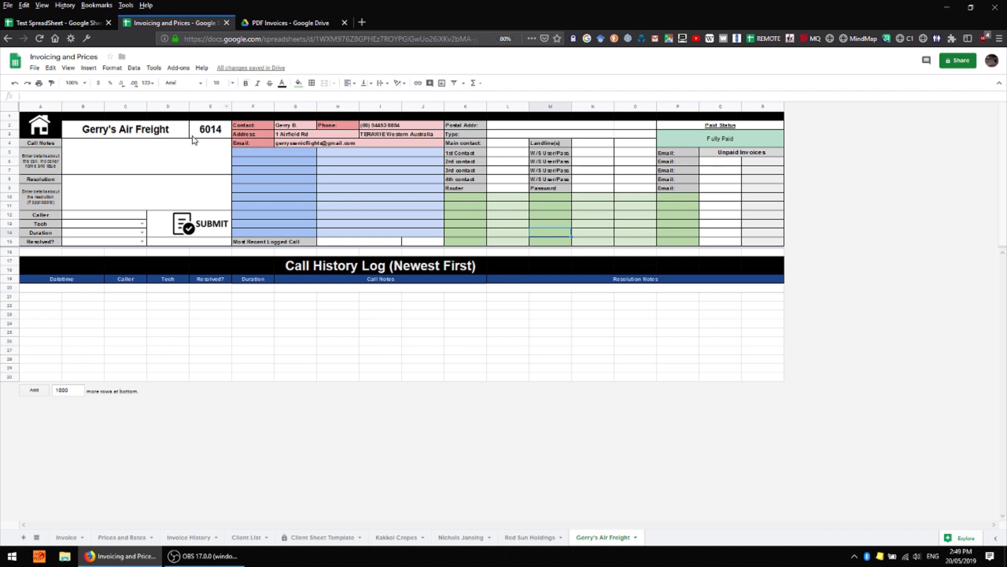
left_click(138, 163)
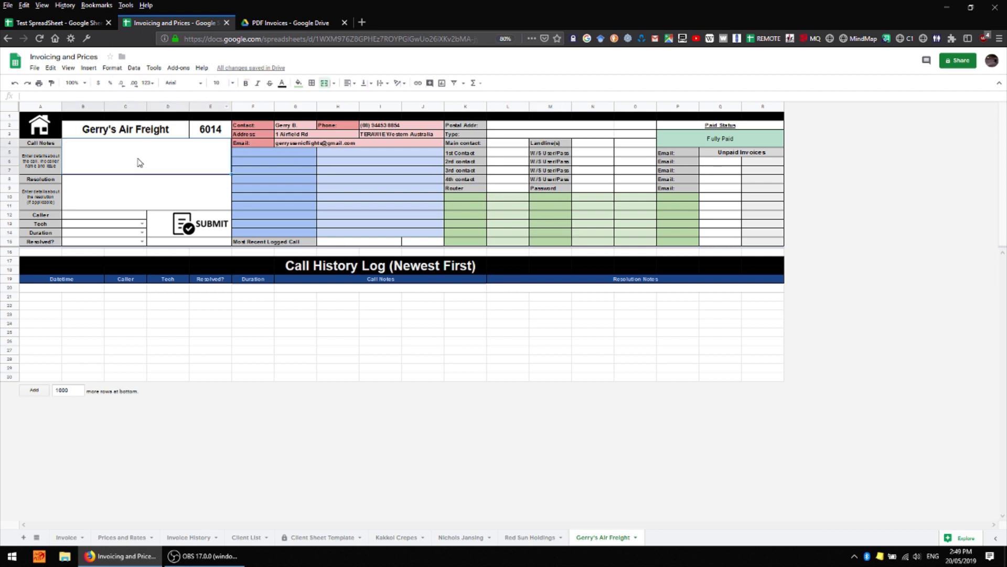
type("egf qwf")
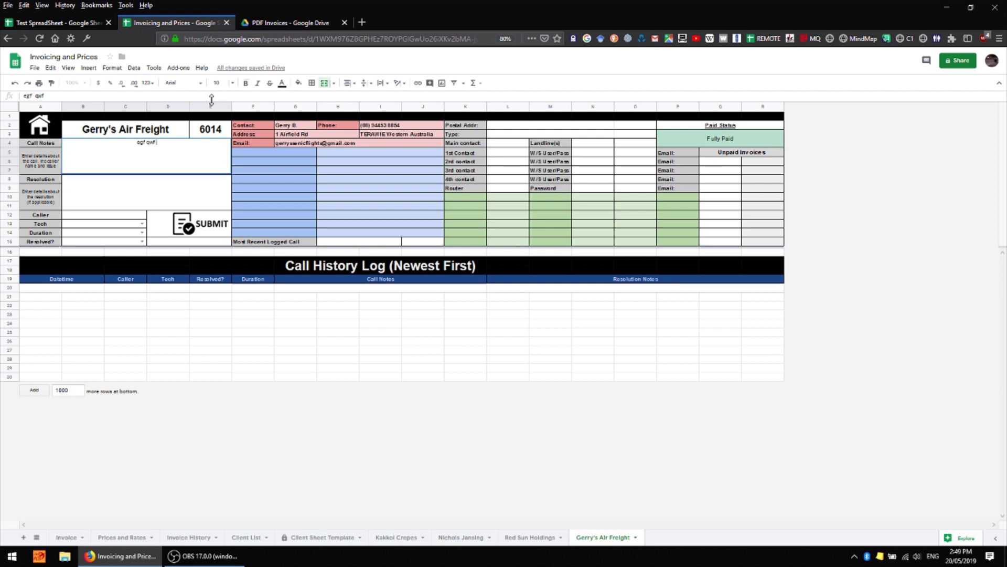
type(" qw f qw f qwef qwdf qwff")
left_click(158, 198)
type("qwf qwfe q wf qw f  qwef")
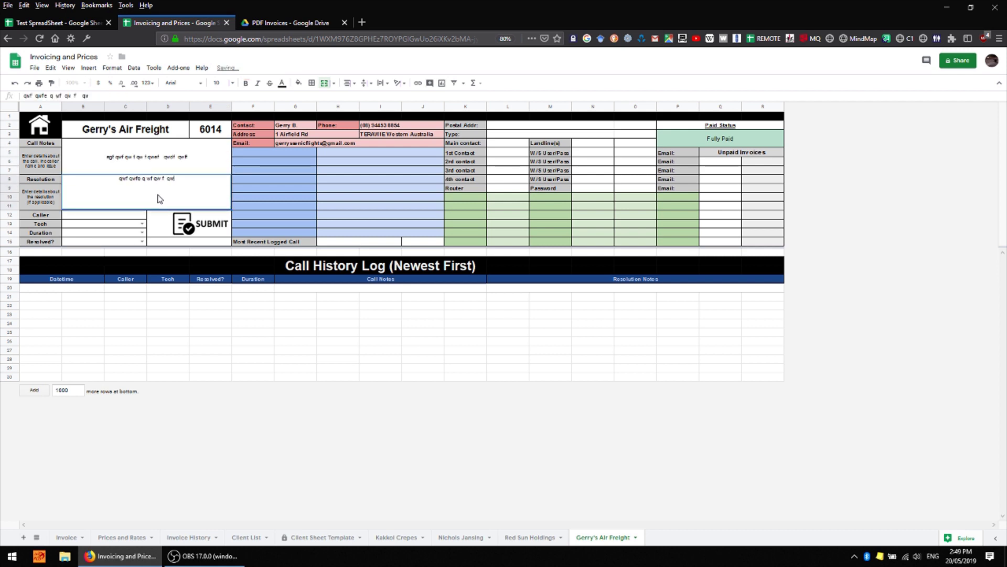
left_click(94, 217)
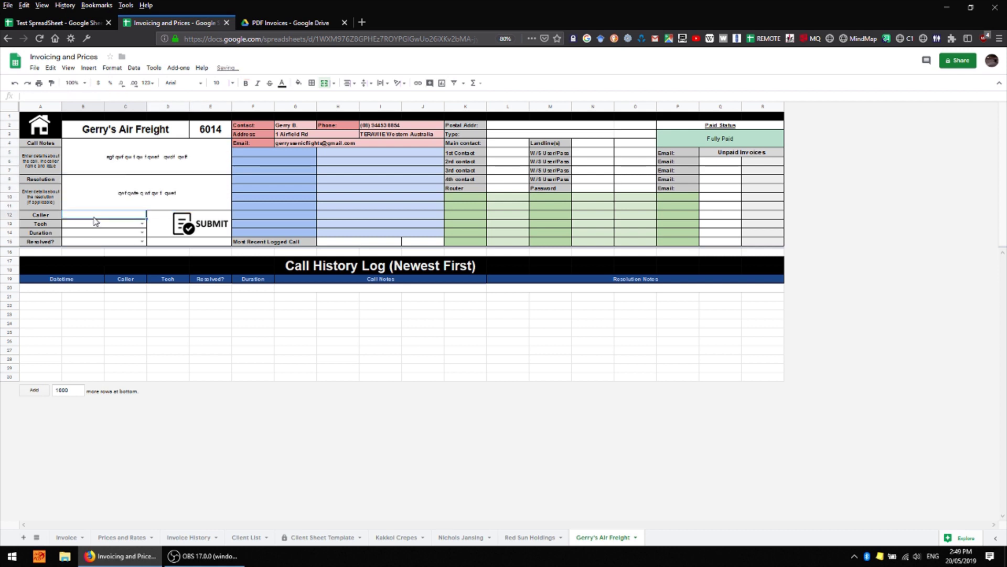
type("asf")
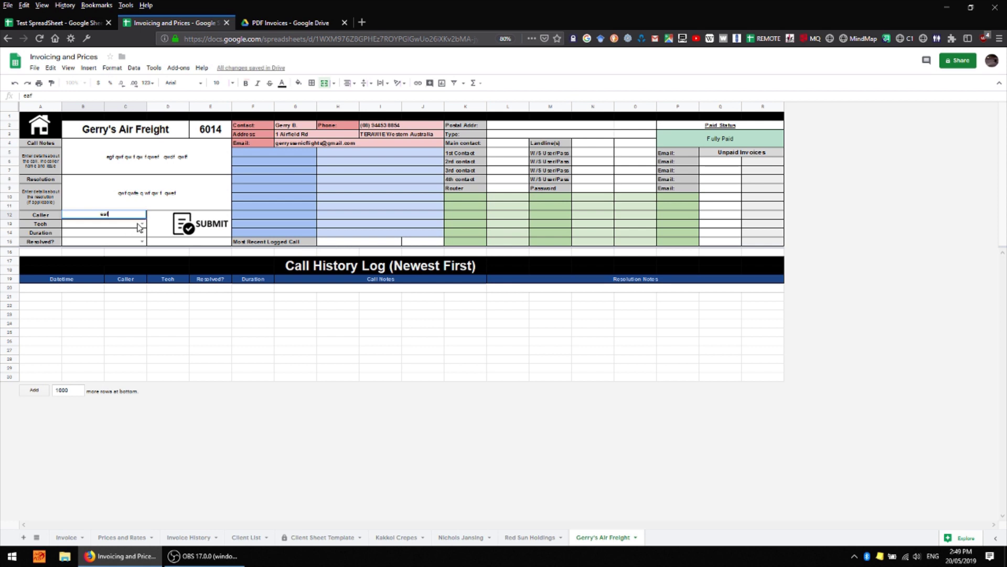
Choose technician Bree, 5 min duration and resolved YES, then submit the call
left_click(141, 225)
left_click(95, 249)
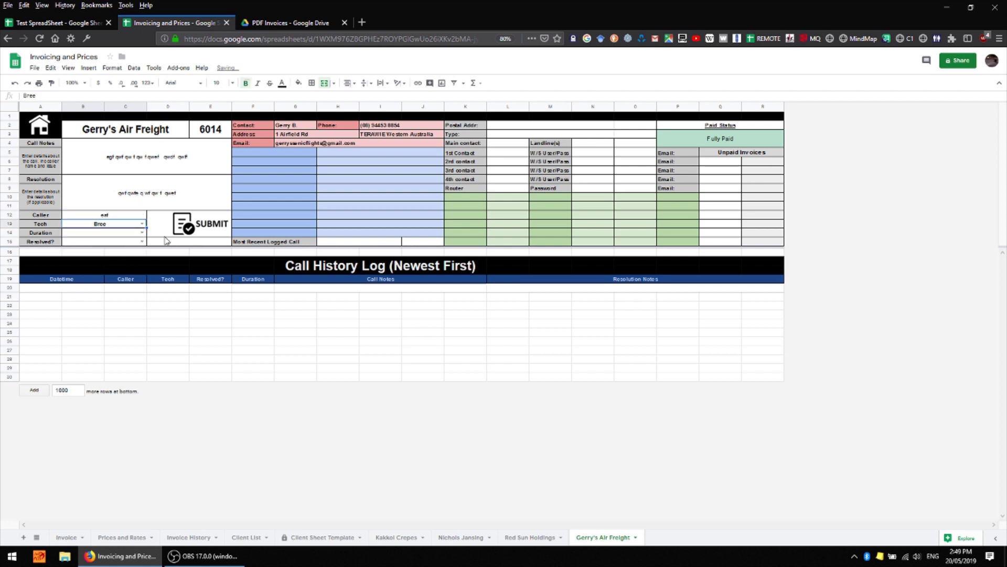
left_click(142, 234)
left_click(108, 258)
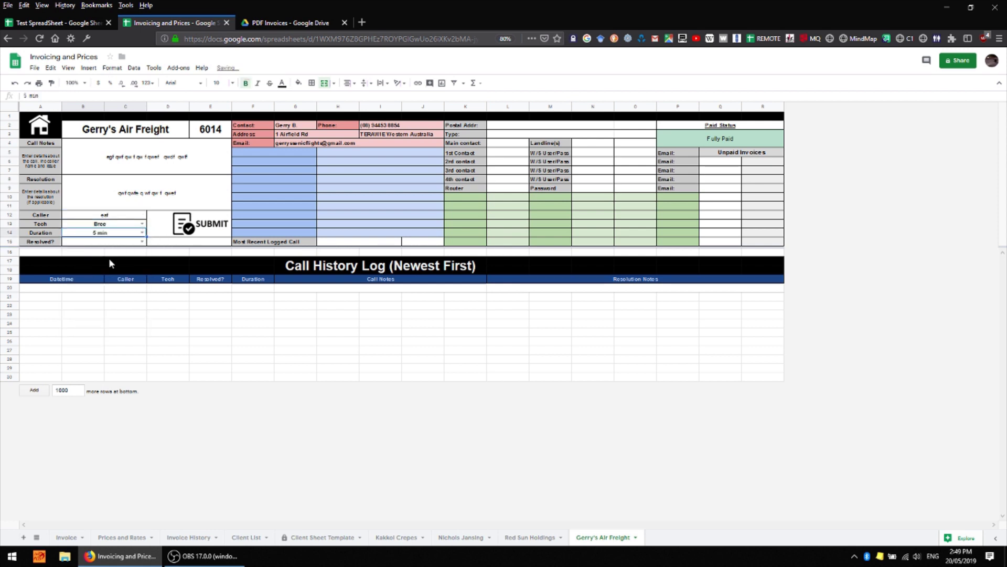
left_click(142, 241)
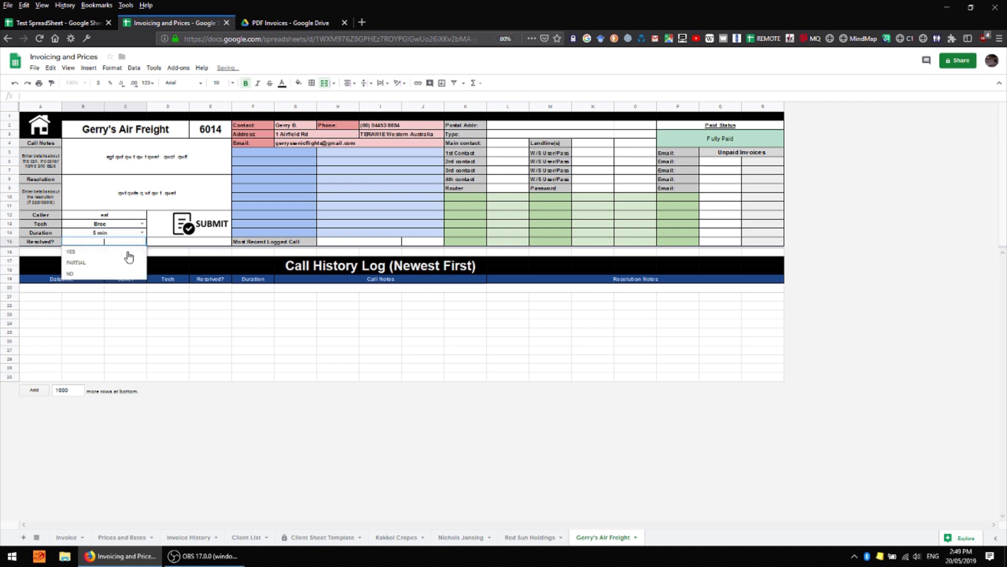
left_click(92, 254)
left_click(206, 229)
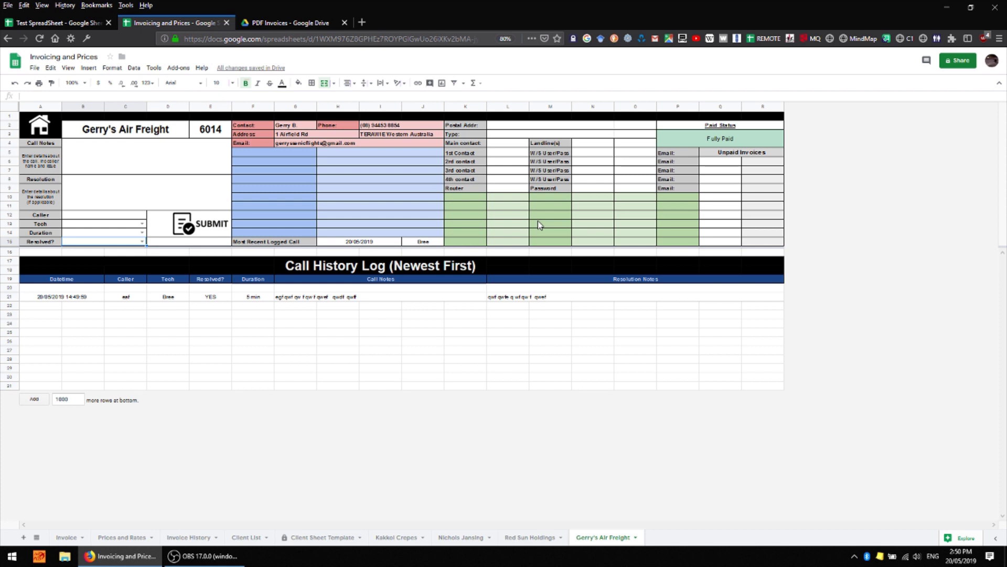
Review the Prices and Rates items, including 4 hrs labor and 8 hrs labor at 440
left_click(125, 538)
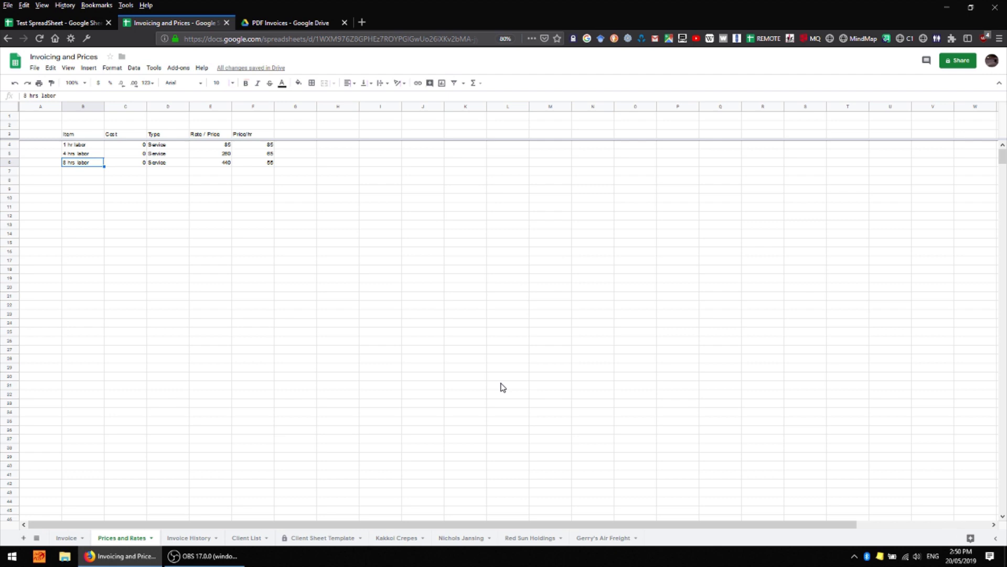
left_click(118, 215)
left_click(80, 154)
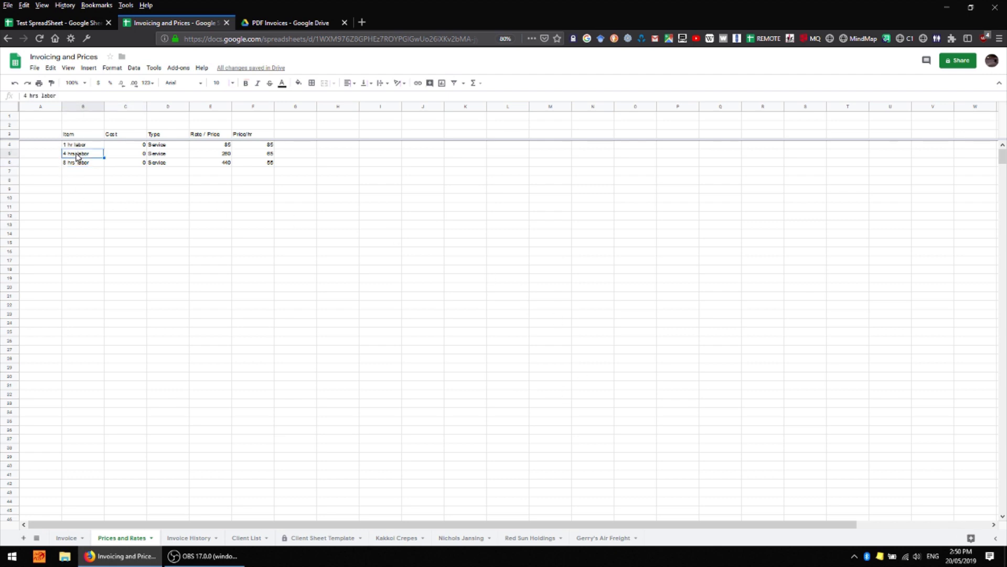
left_click(107, 154)
left_click(185, 162)
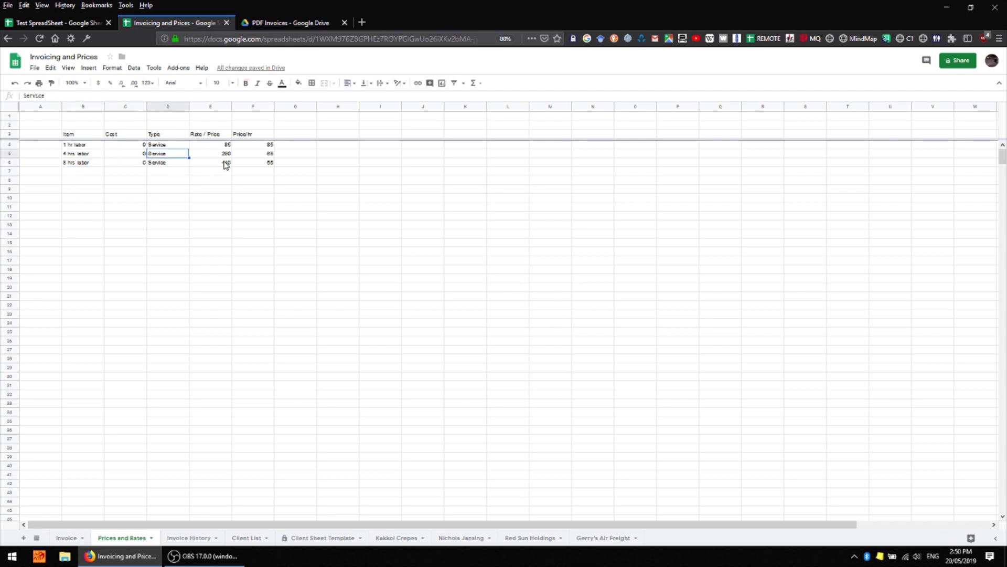
left_click(226, 164)
left_click(257, 156)
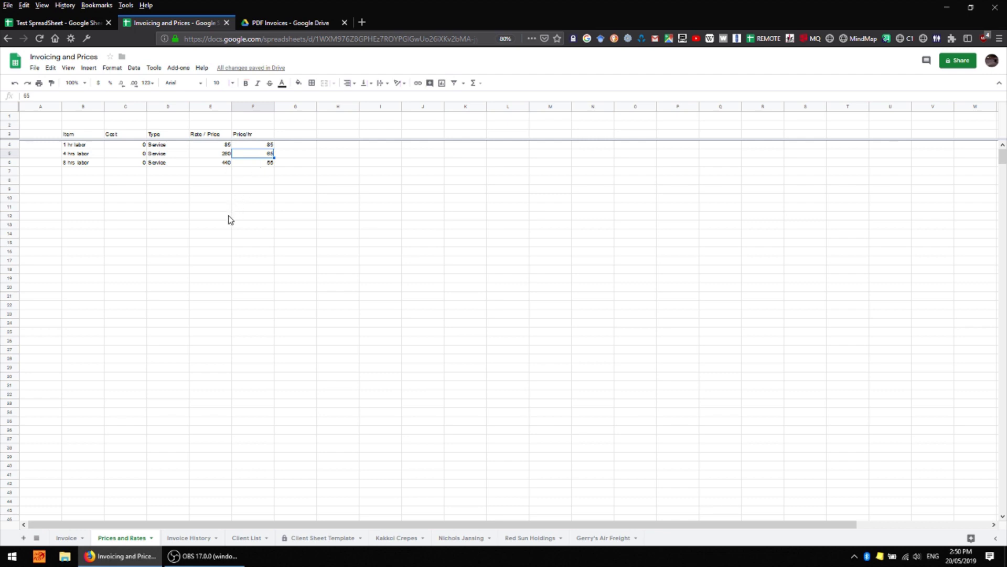
Inspect the Item, Cost, Type and Rate / Price headers and an empty block below the table
left_click(71, 127)
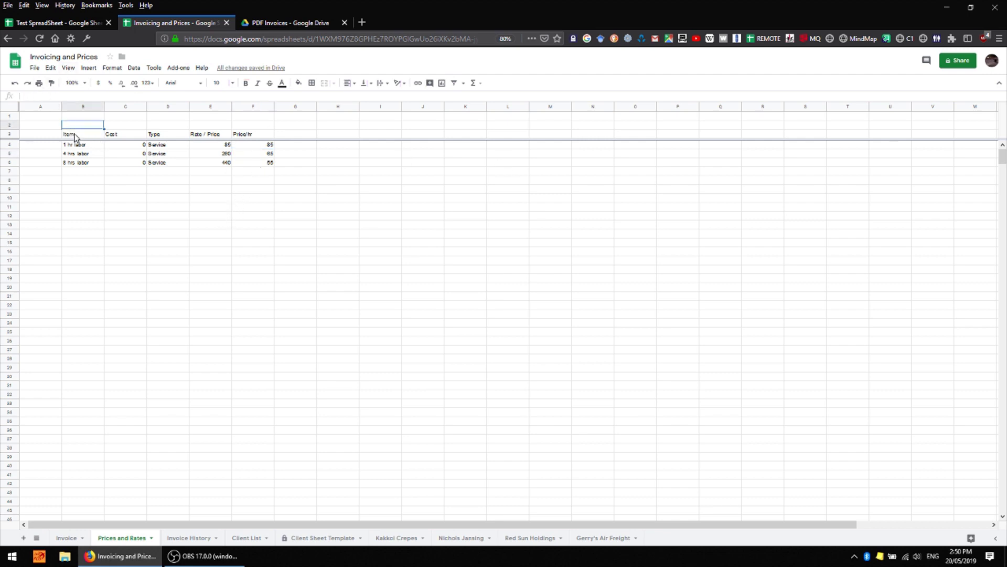
left_click(75, 135)
left_click(131, 136)
left_click(174, 136)
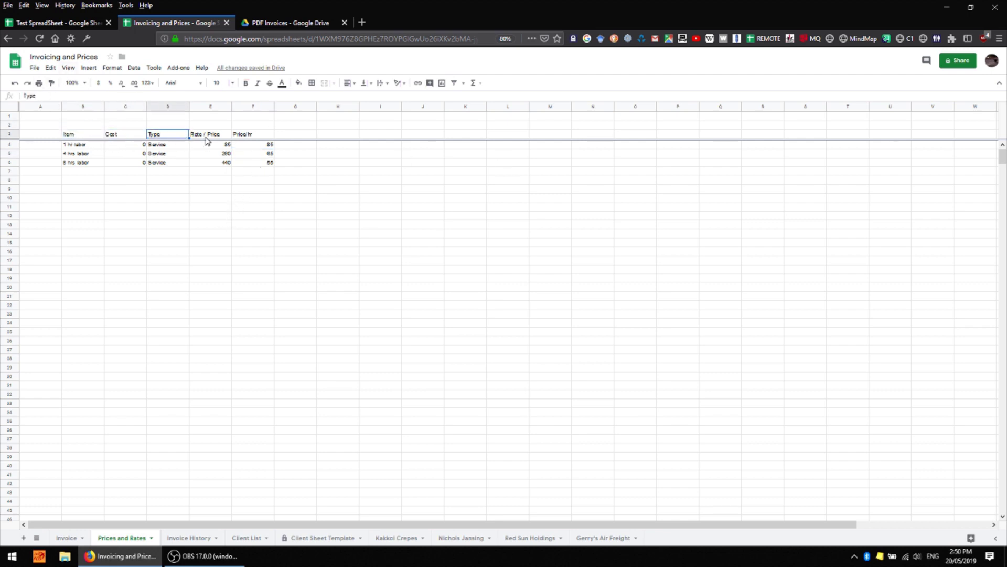
left_click(207, 138)
left_click_drag(125, 180, 321, 209)
right_click(321, 208)
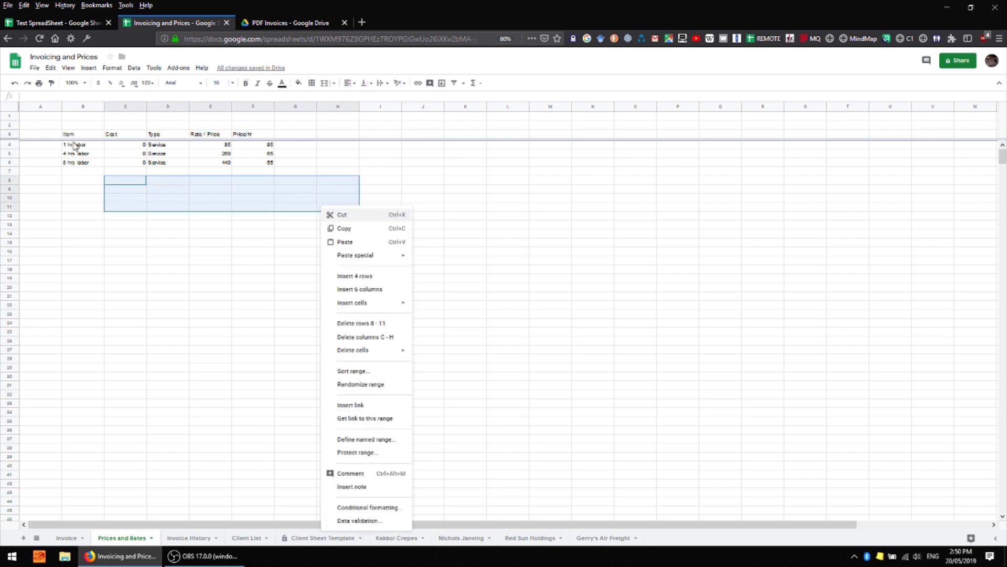
left_click(126, 225)
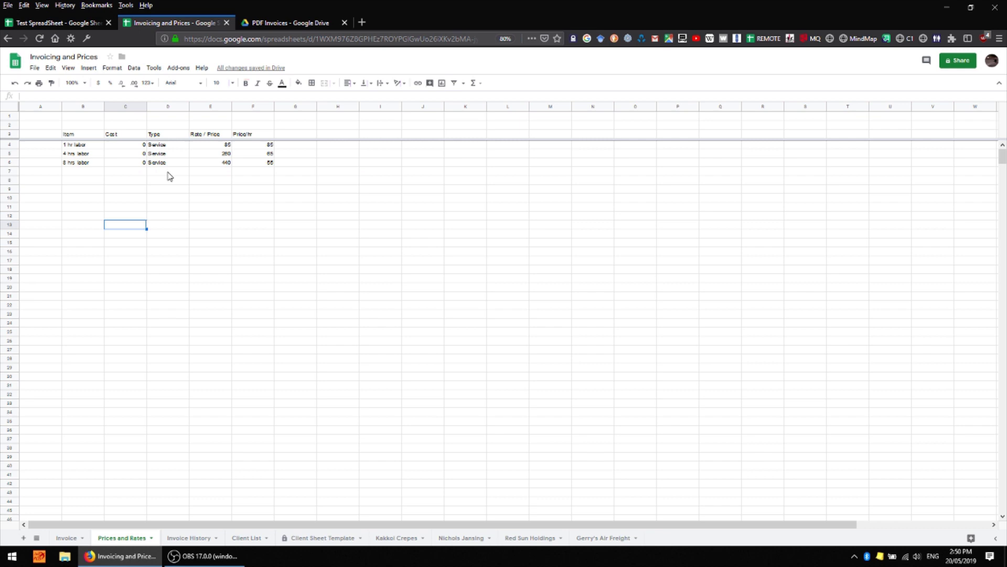
left_click(295, 358)
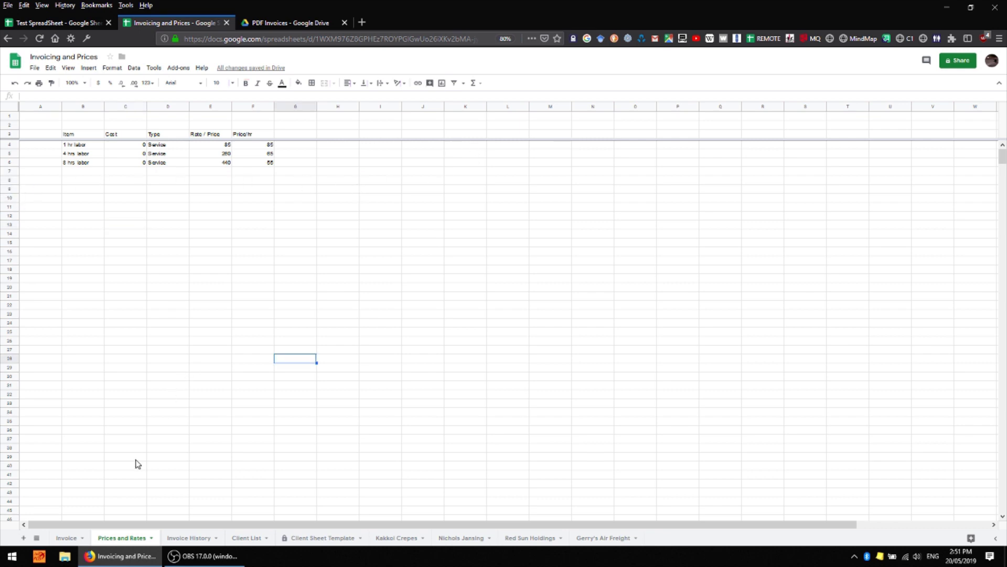
left_click(66, 537)
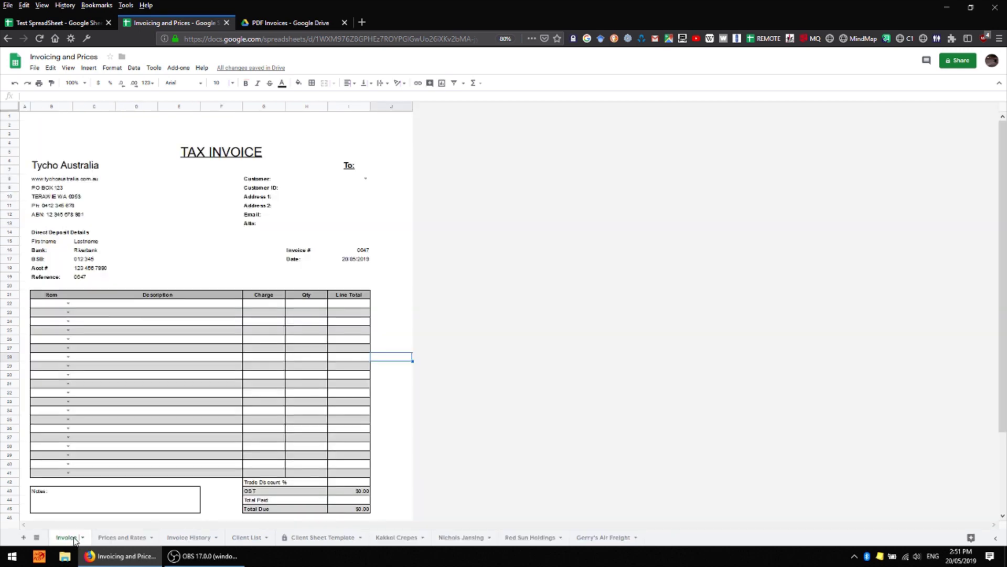
scroll(124, 406, "down", 3)
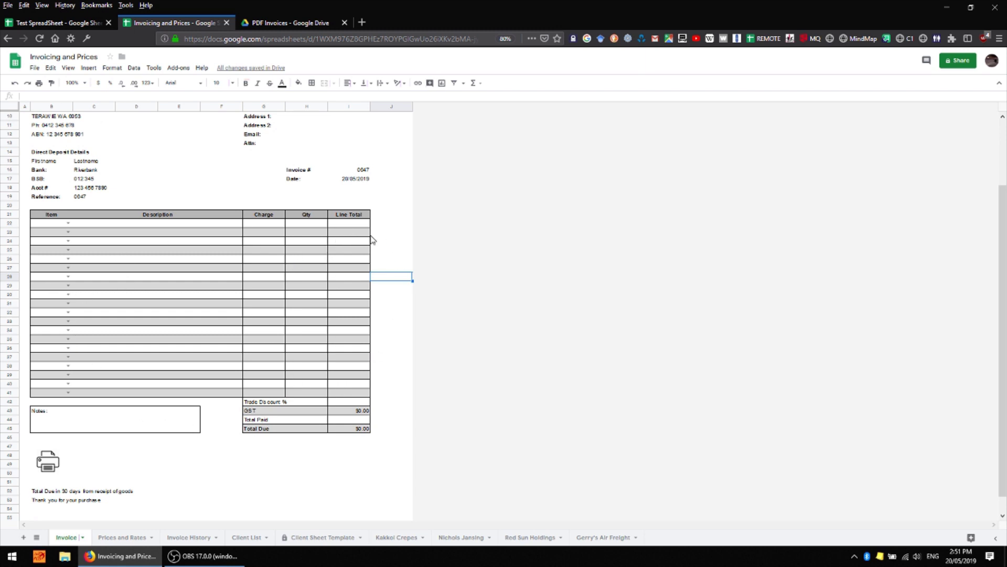
scroll(88, 283, "up", 3)
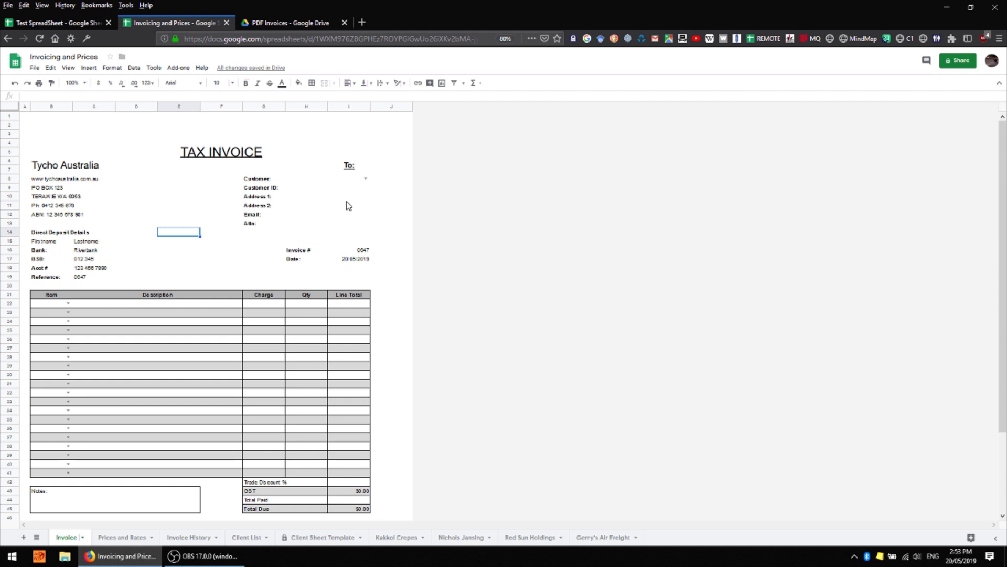
Choose Kakkoi Crepes as the invoice customer and compare it with its Client List record
left_click(366, 179)
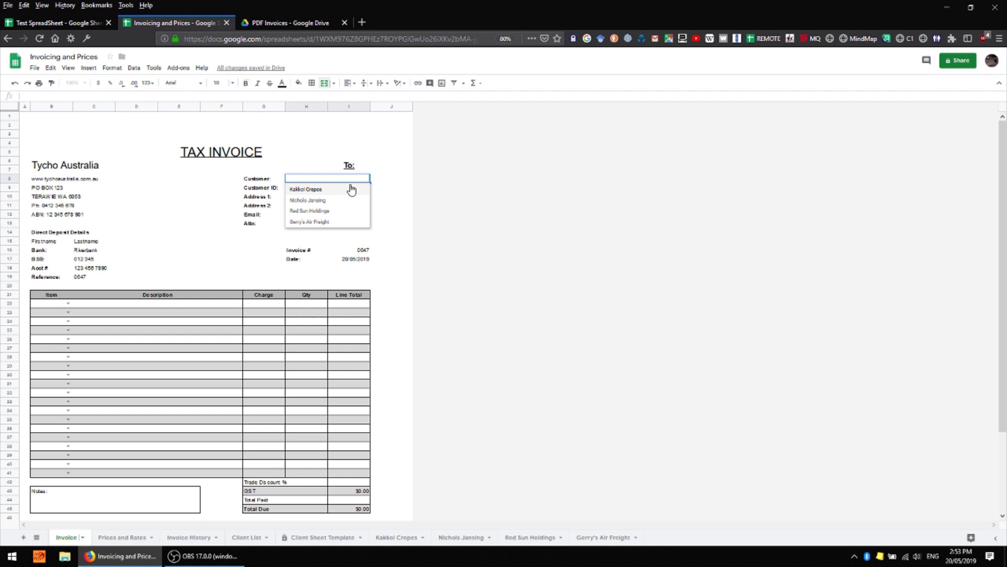
left_click(313, 191)
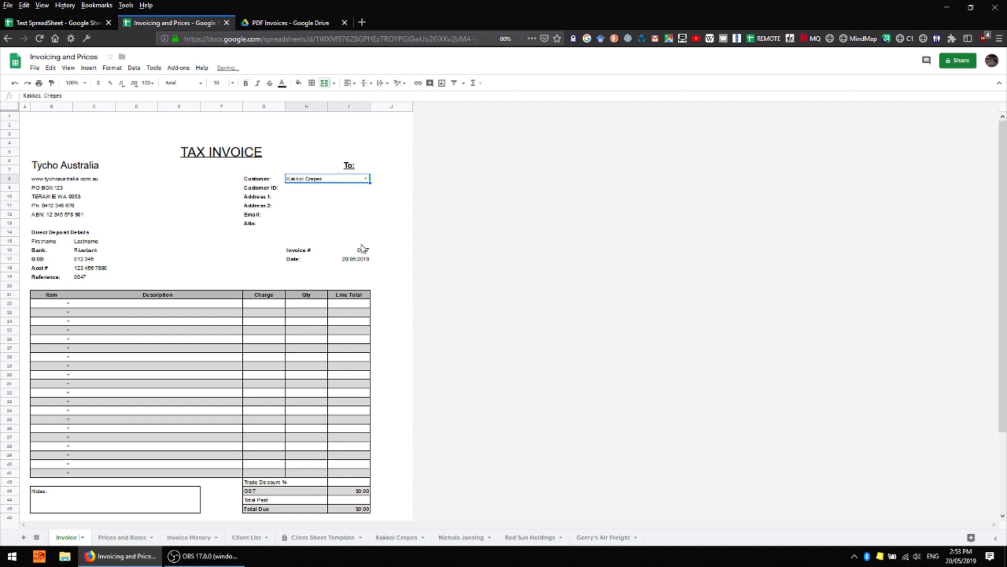
left_click(247, 536)
left_click(92, 174)
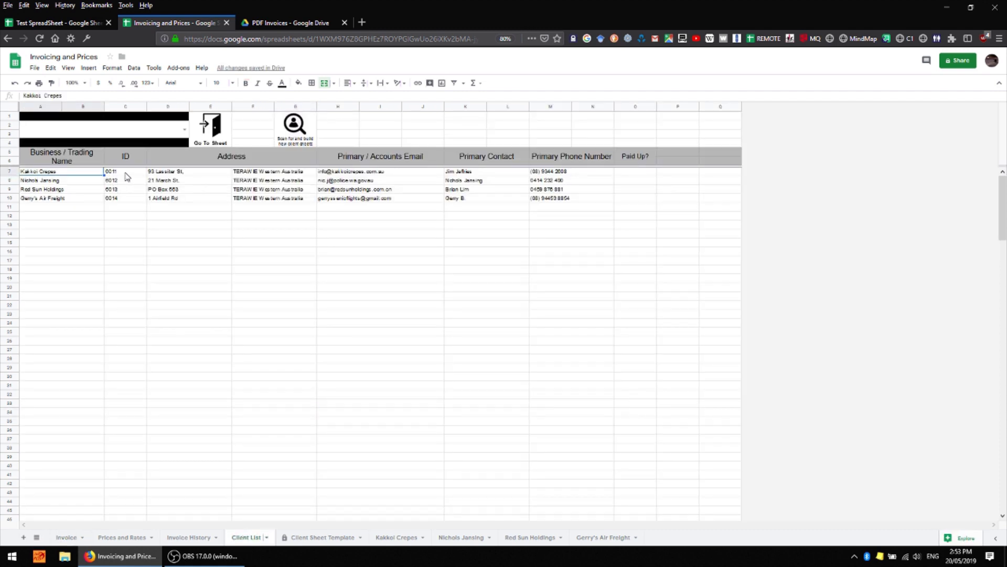
left_click(65, 538)
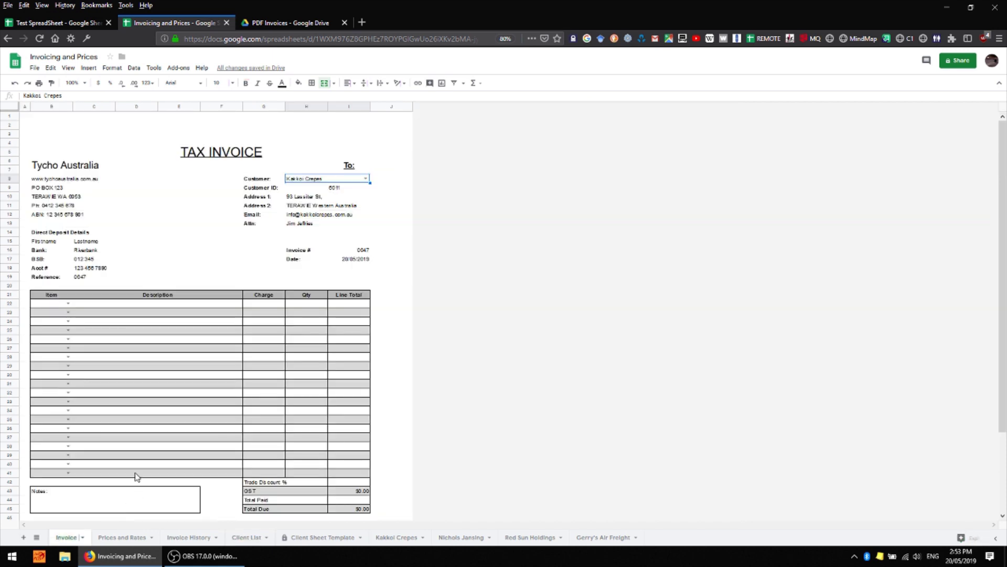
Inspect the formulas behind Address 1, the invoice number and the Date cell
left_click(315, 197)
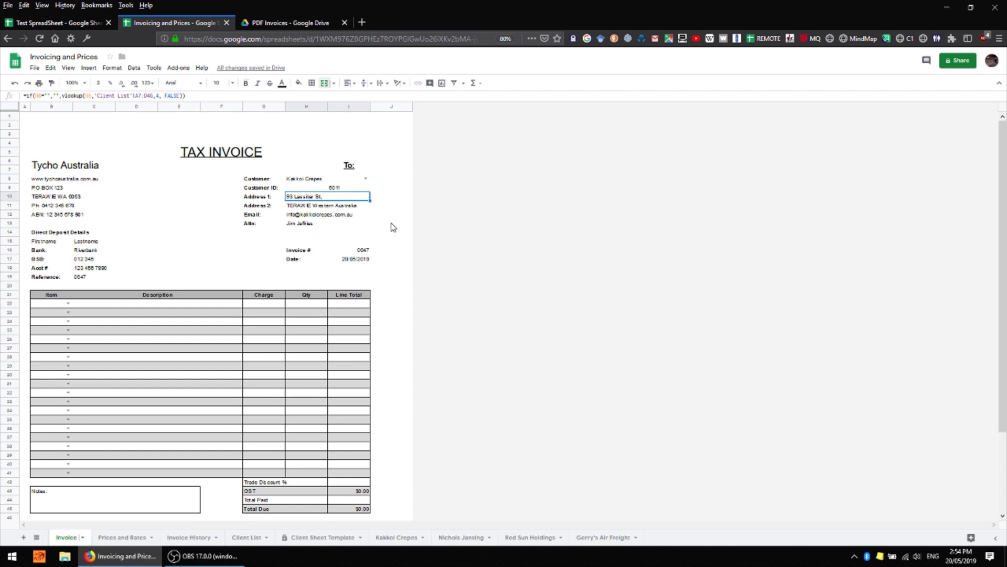
left_click(361, 251)
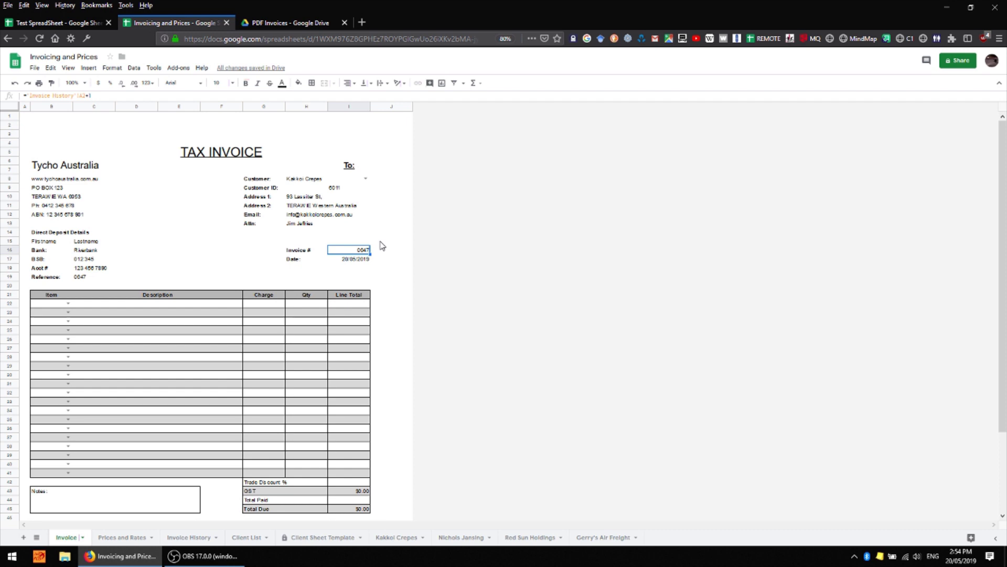
left_click(362, 262)
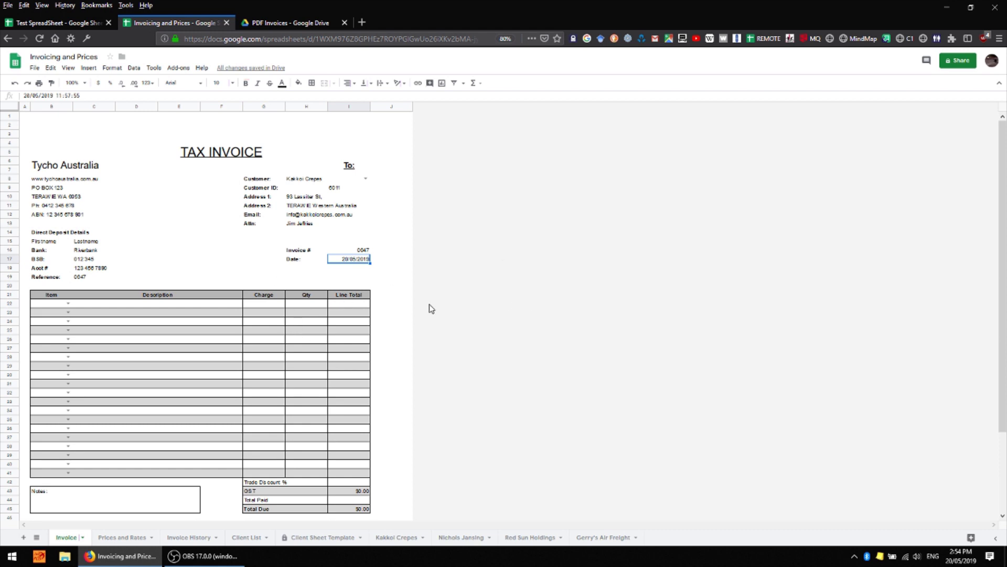
Change the invoice date from the calendar, trying 16, 28 and then 20 May 2019
double_click(358, 261)
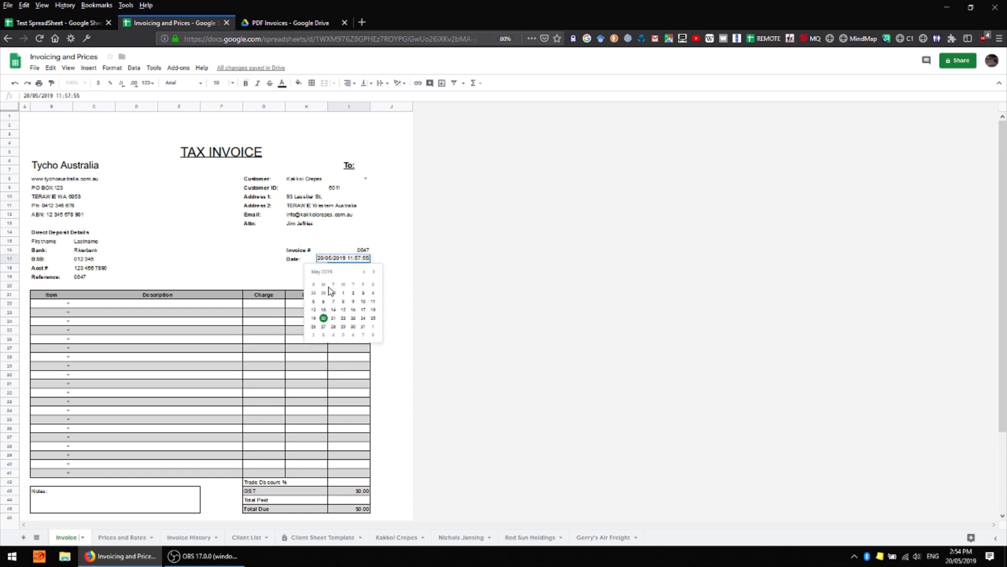
left_click(353, 309)
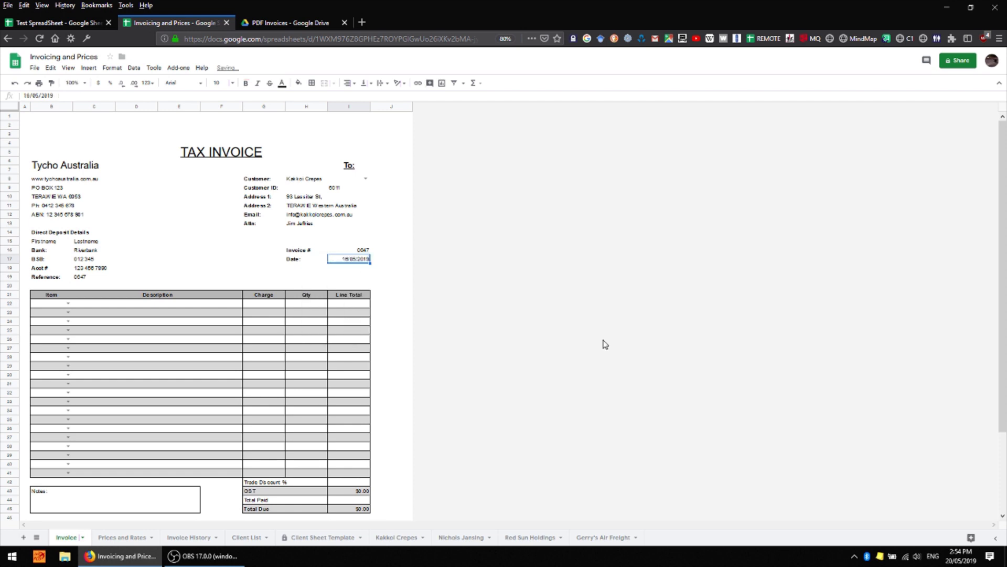
double_click(346, 259)
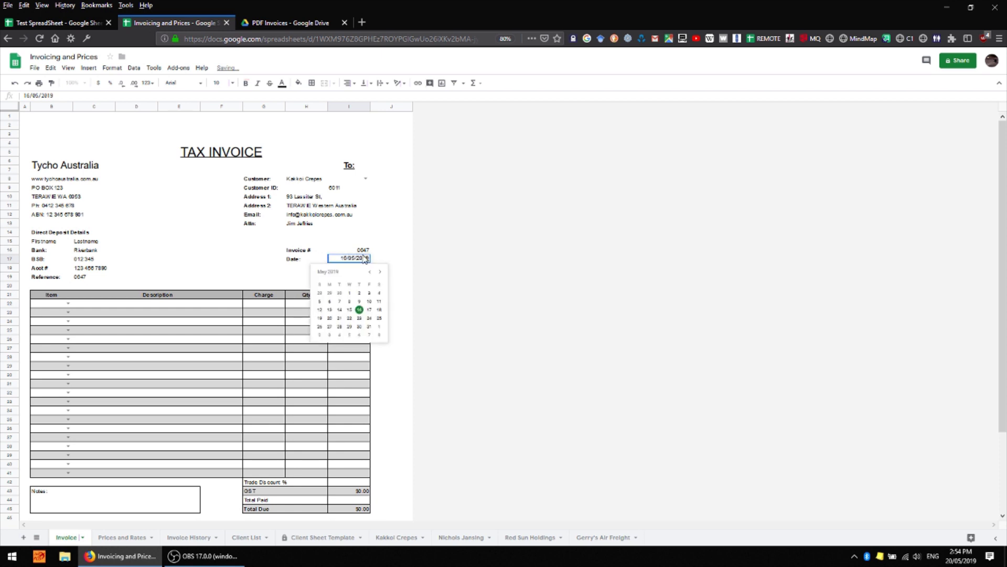
left_click(340, 326)
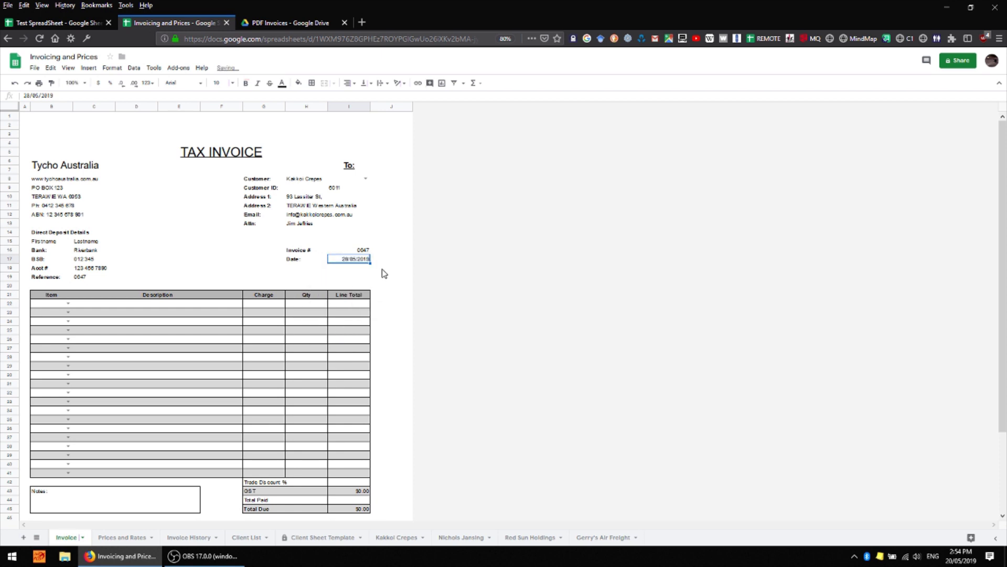
double_click(350, 258)
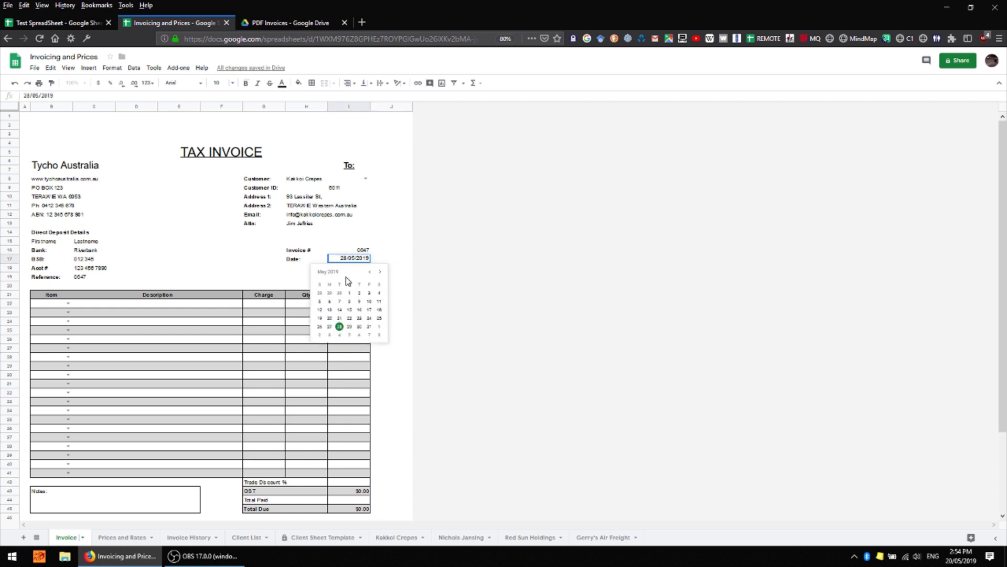
left_click(330, 318)
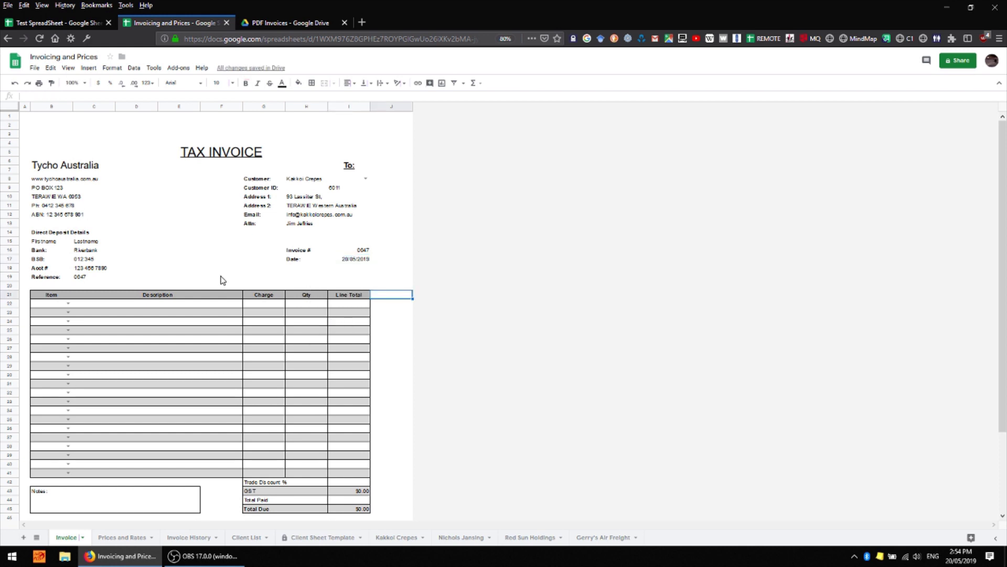
Add a 1 hr labor line at $85.00 with quantity 2, giving a $170.00 line total
left_click(67, 304)
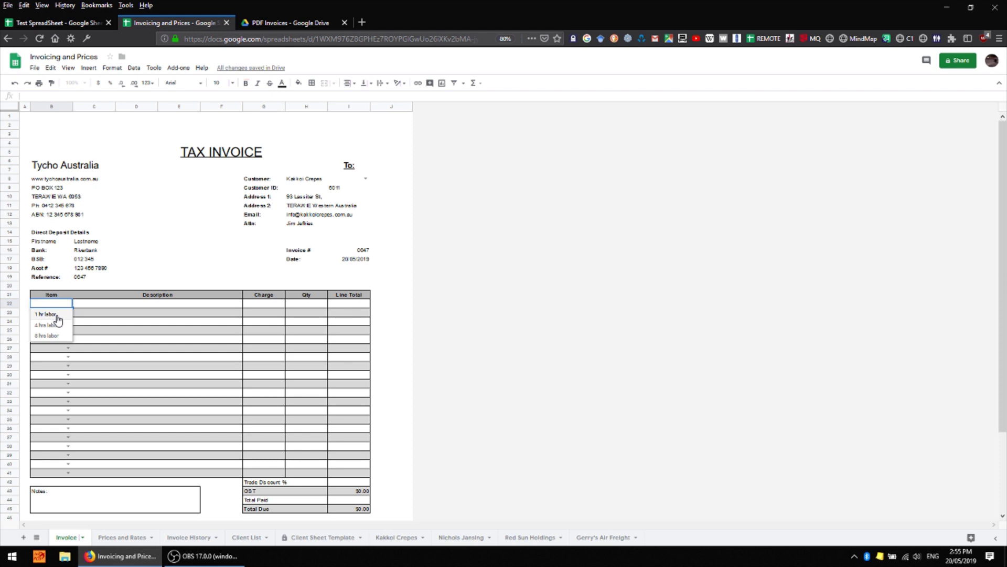
left_click(58, 320)
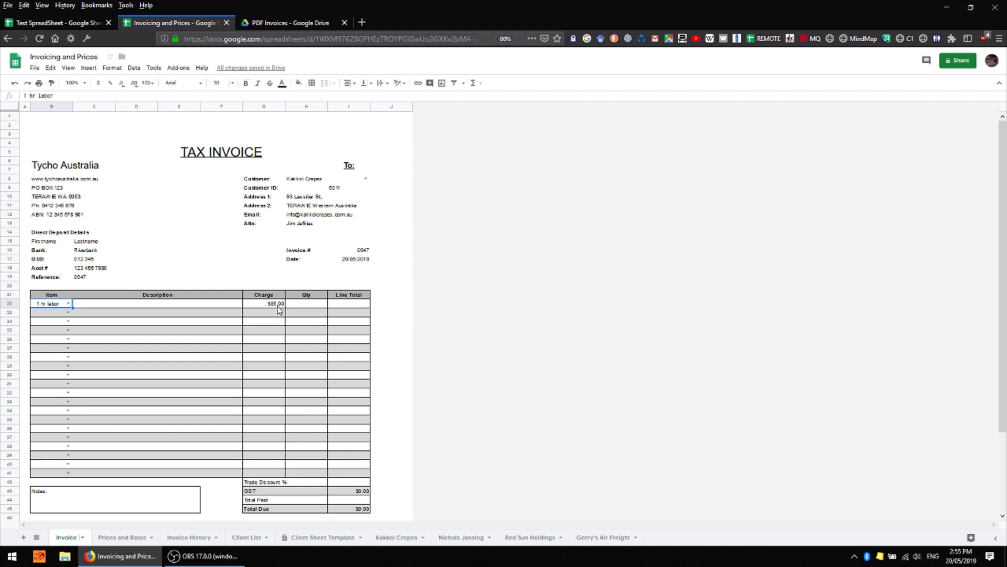
left_click(278, 304)
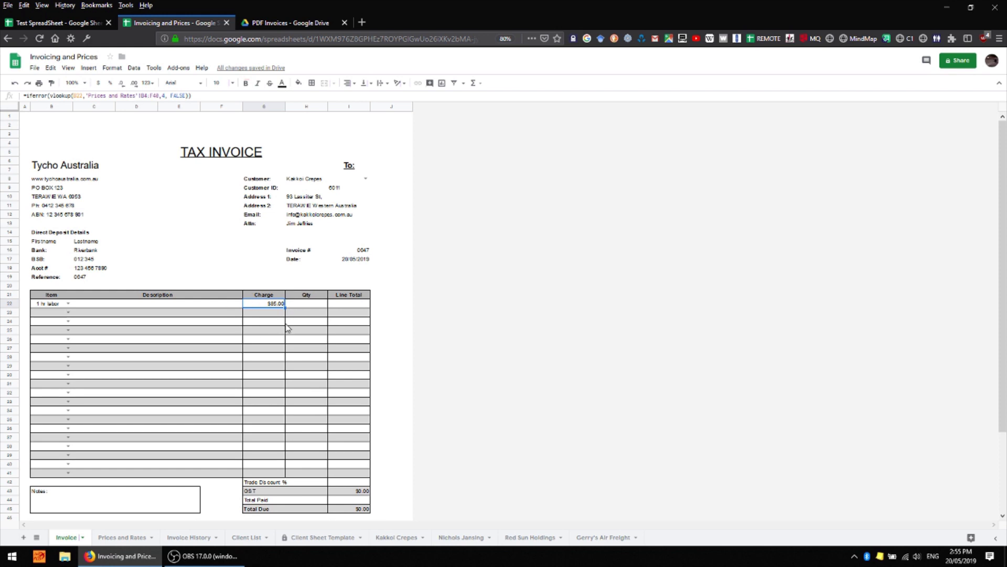
left_click(306, 307)
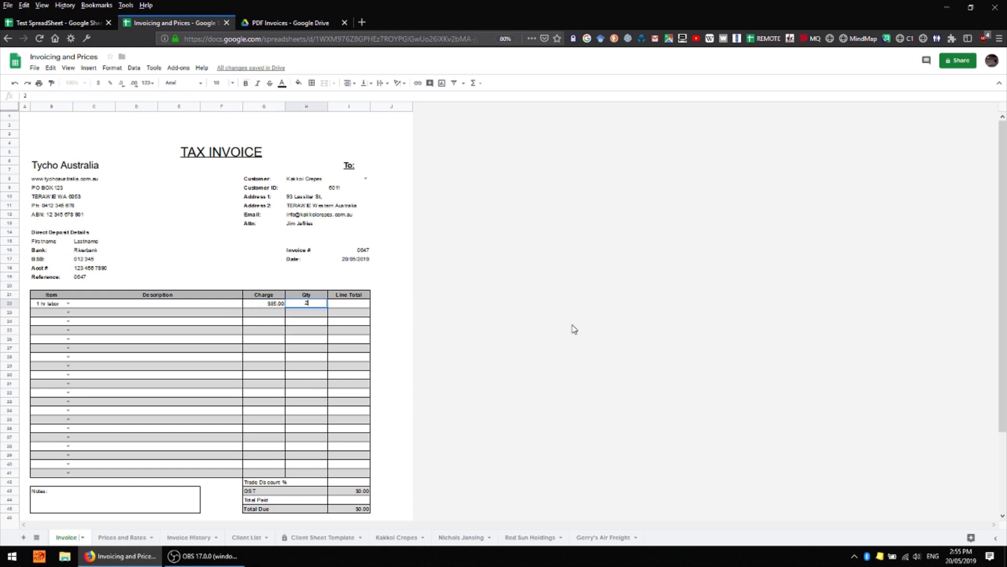
key("Return")
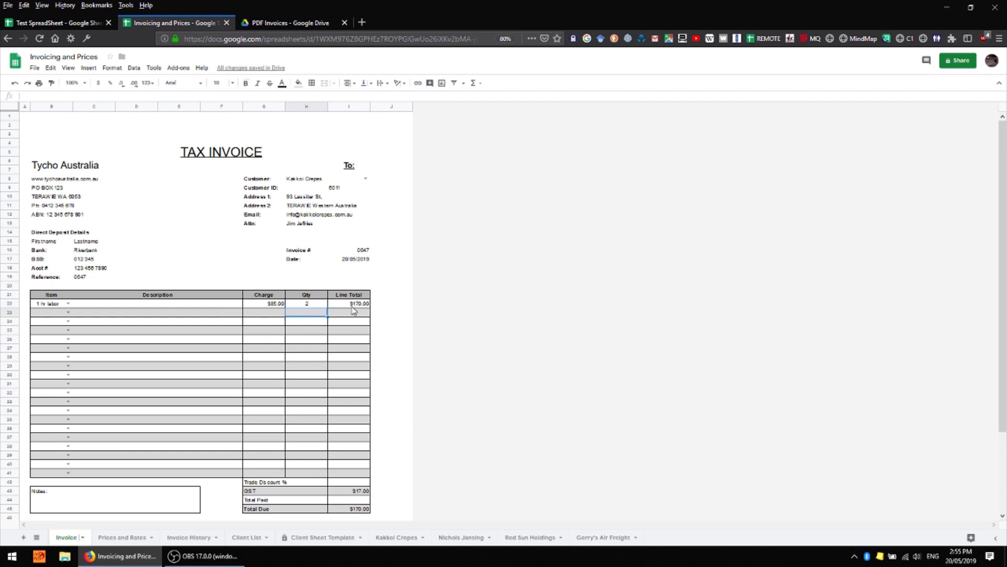
left_click(353, 306)
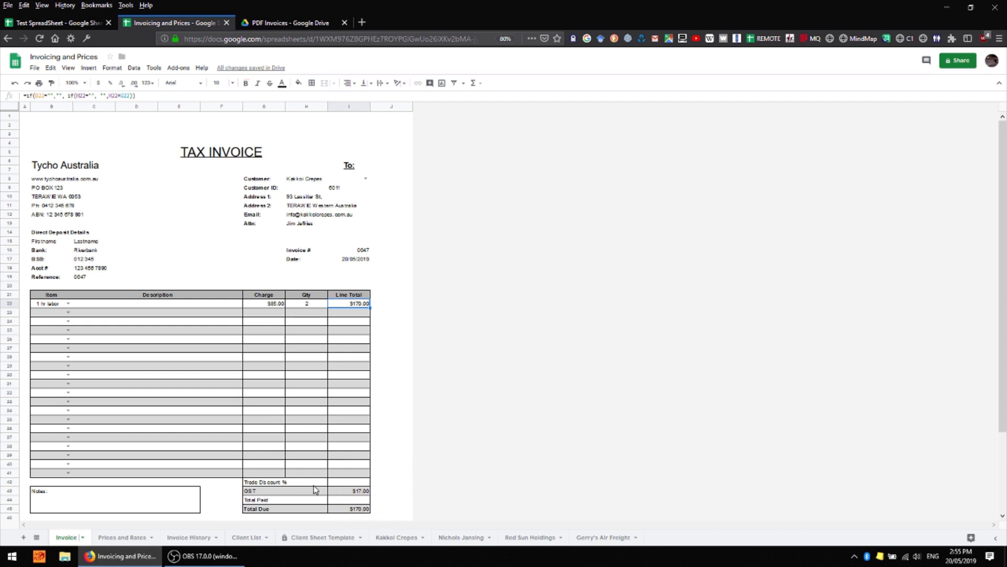
left_click(366, 482)
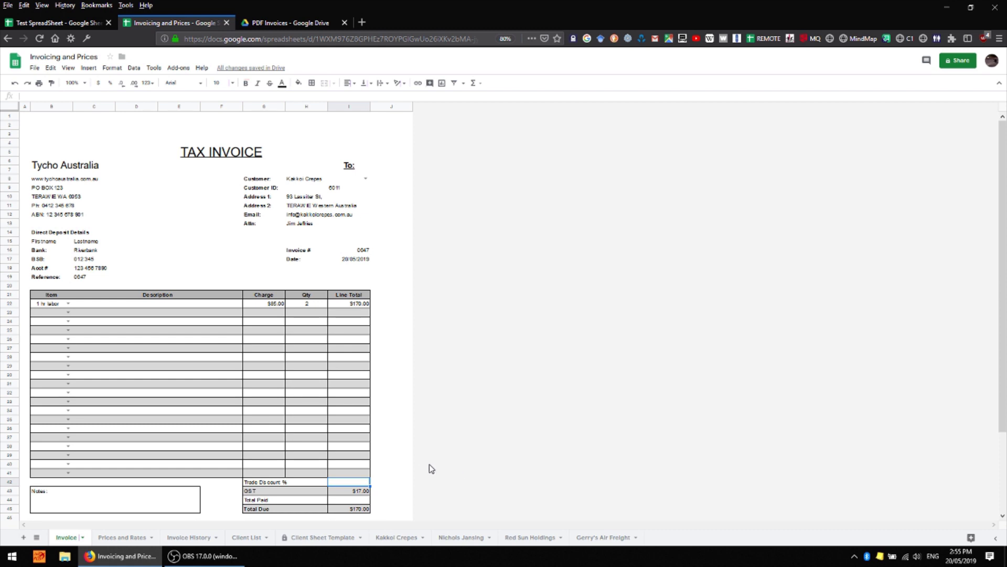
Enter a 20% trade discount and $50.00 total paid, leaving $86.00 due
type("20")
key("Return")
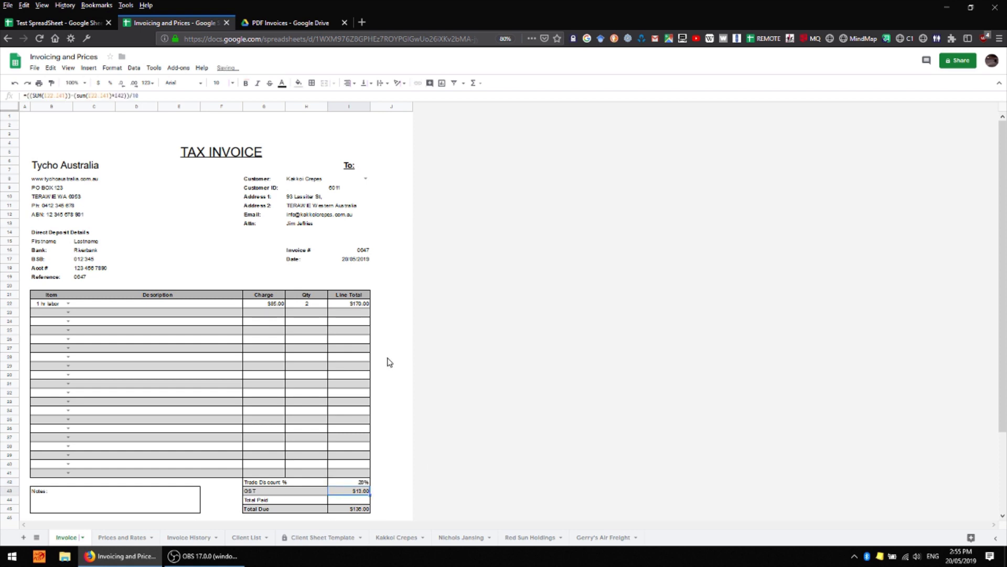
key("Down")
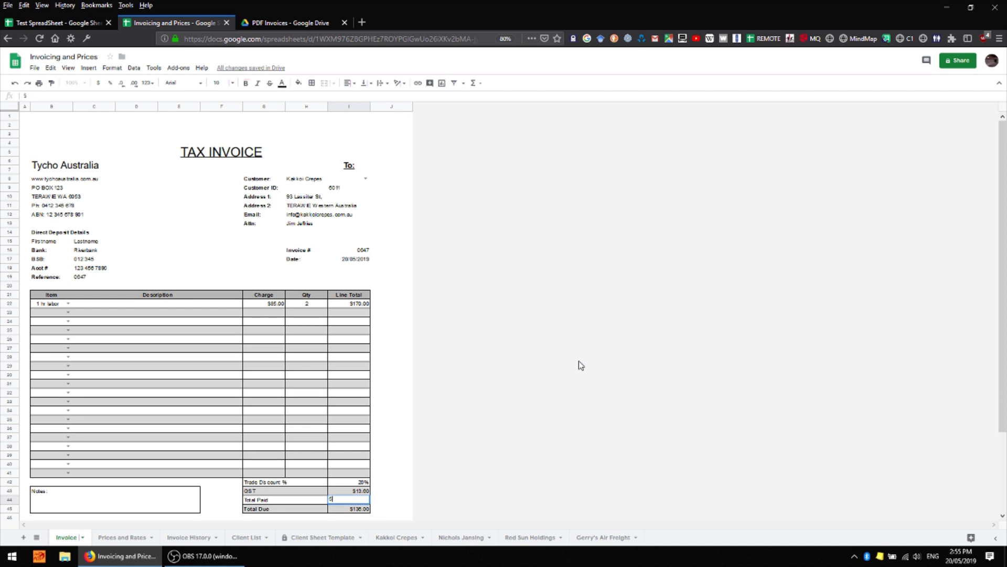
key("Return")
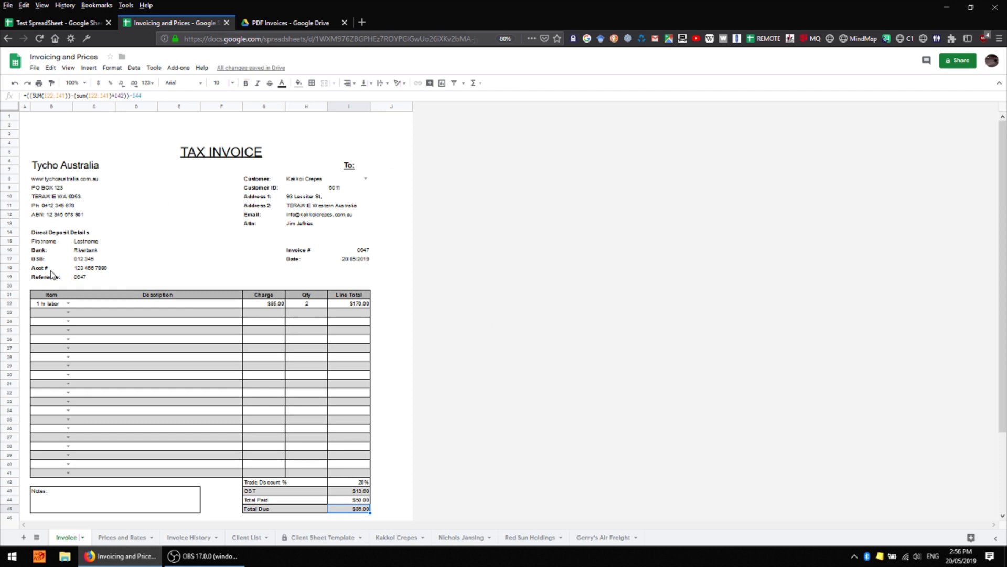
Bill 4 hrs labor at $260.00 × 1 on the second line, making Total Due $294.00
left_click(68, 312)
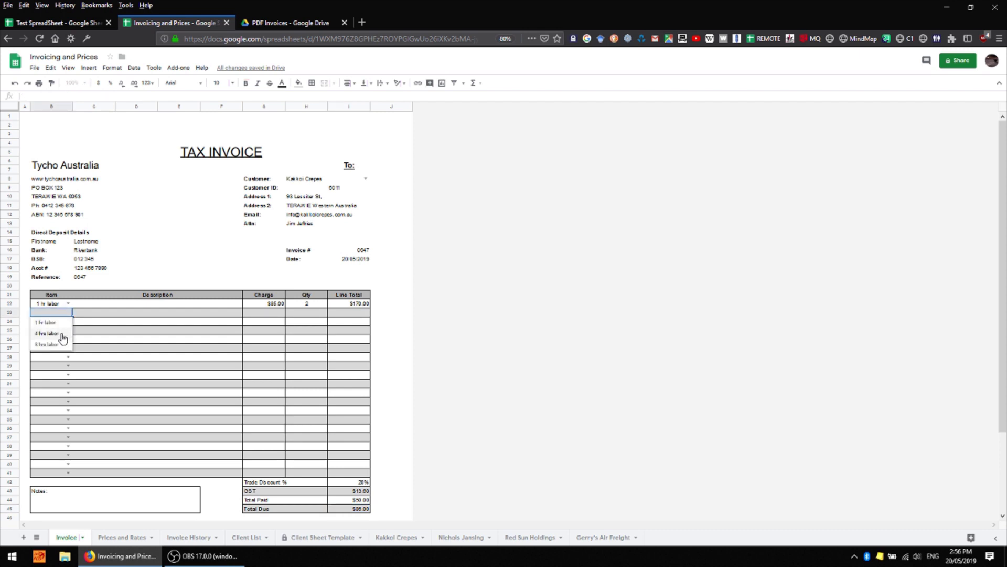
left_click(65, 334)
left_click(322, 314)
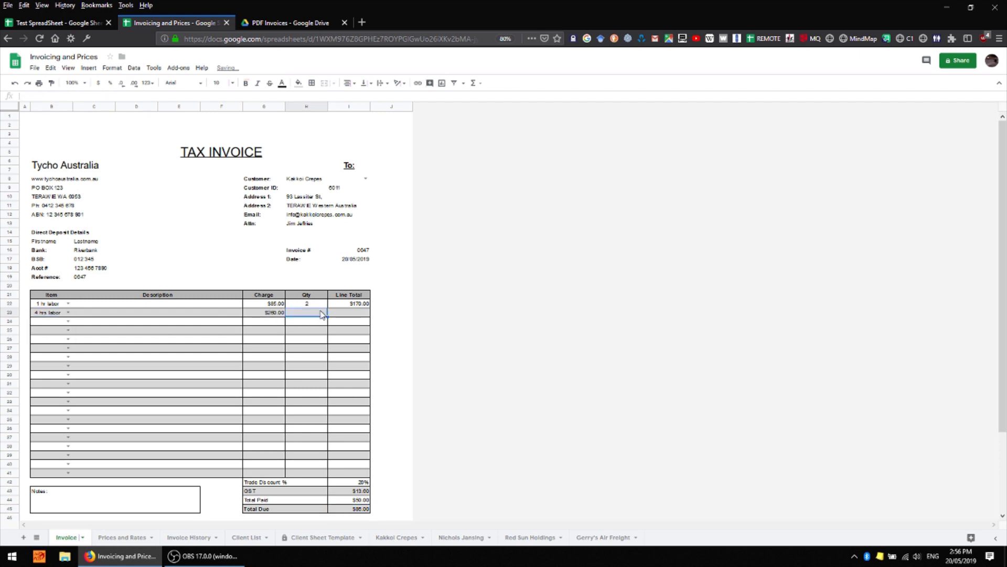
type("1")
key("Return")
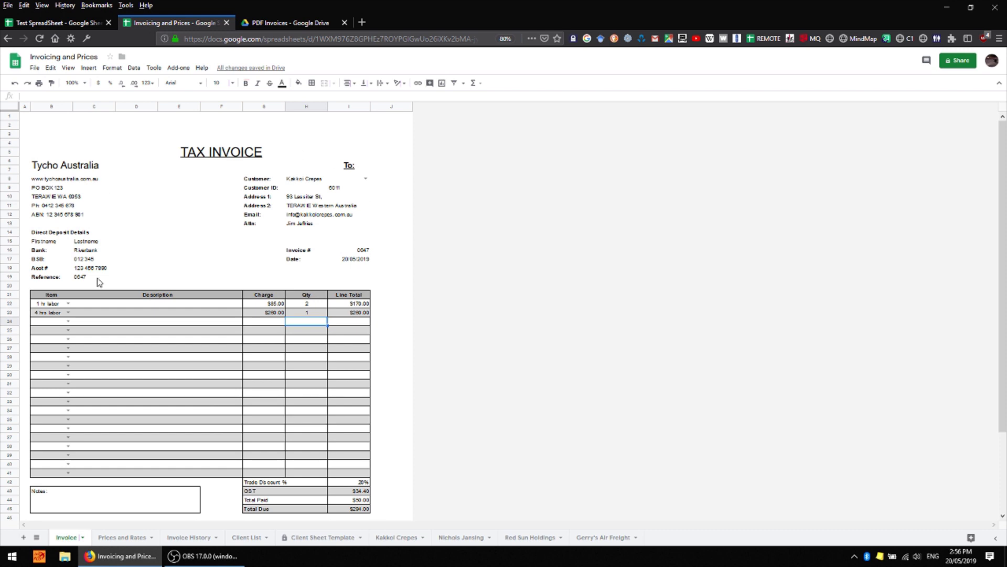
scroll(143, 243, "down", 3)
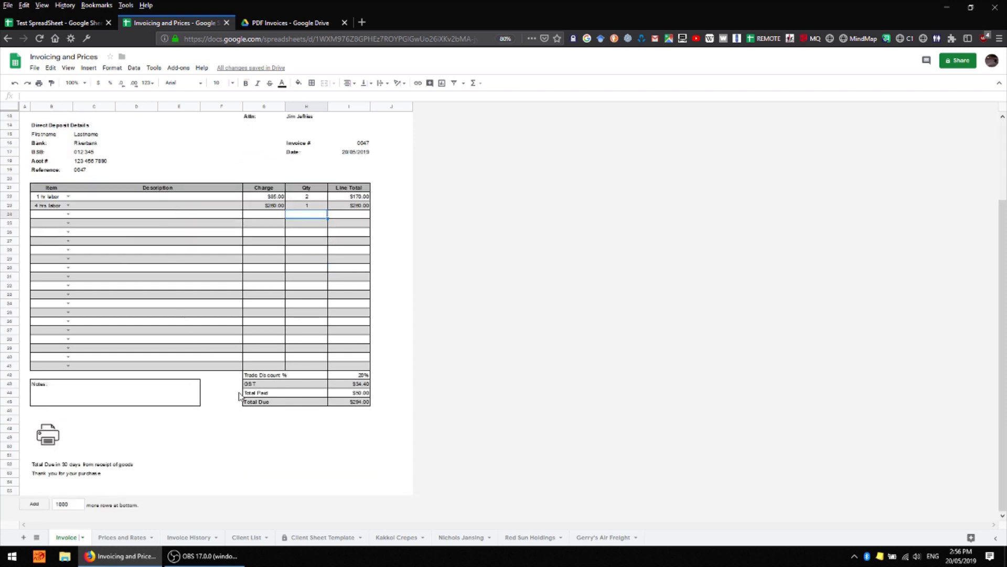
Export the invoice to PDF, resetting it to blank invoice 0048, and view Drive's PDF Invoices folder
left_click(50, 438)
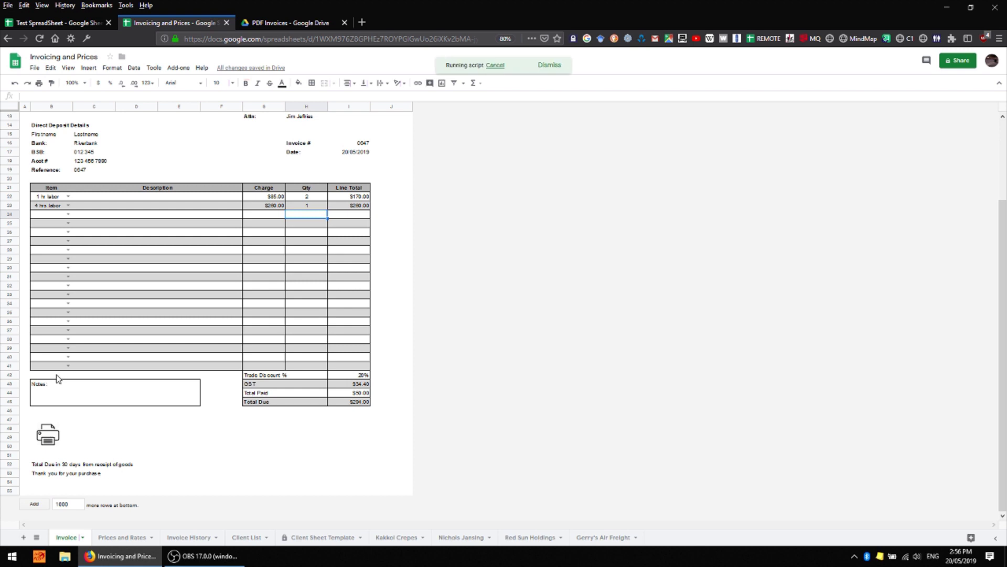
scroll(121, 384, "up", 3)
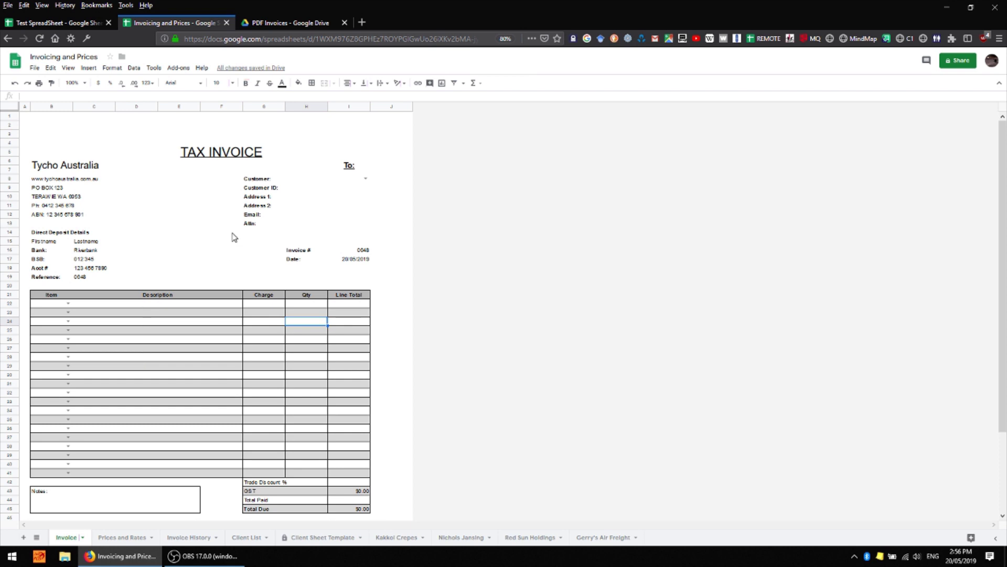
left_click(306, 24)
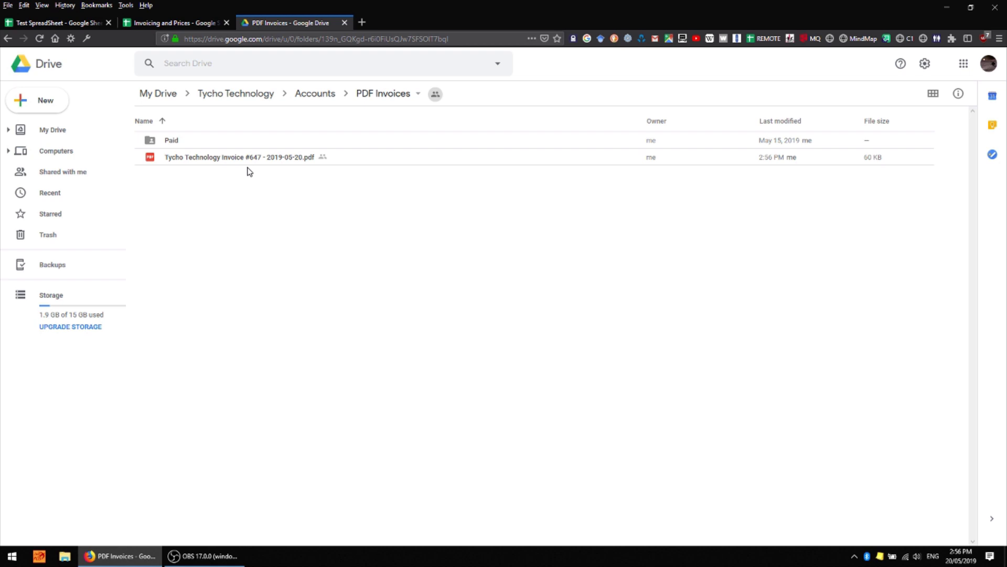
left_click(184, 160)
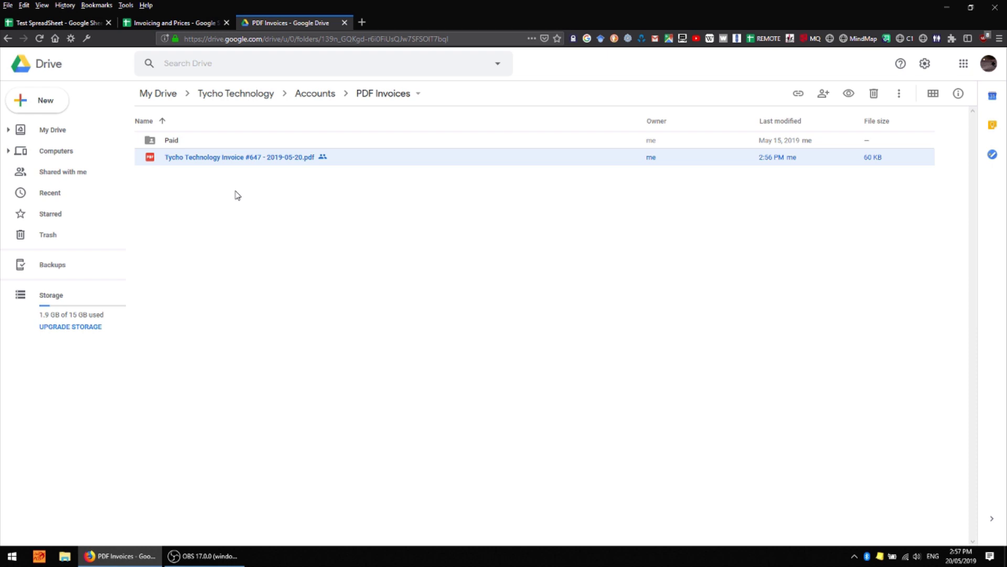
Preview the exported $294.00 invoice #647 PDF, then return to the Invoicing and Prices spreadsheet
double_click(232, 167)
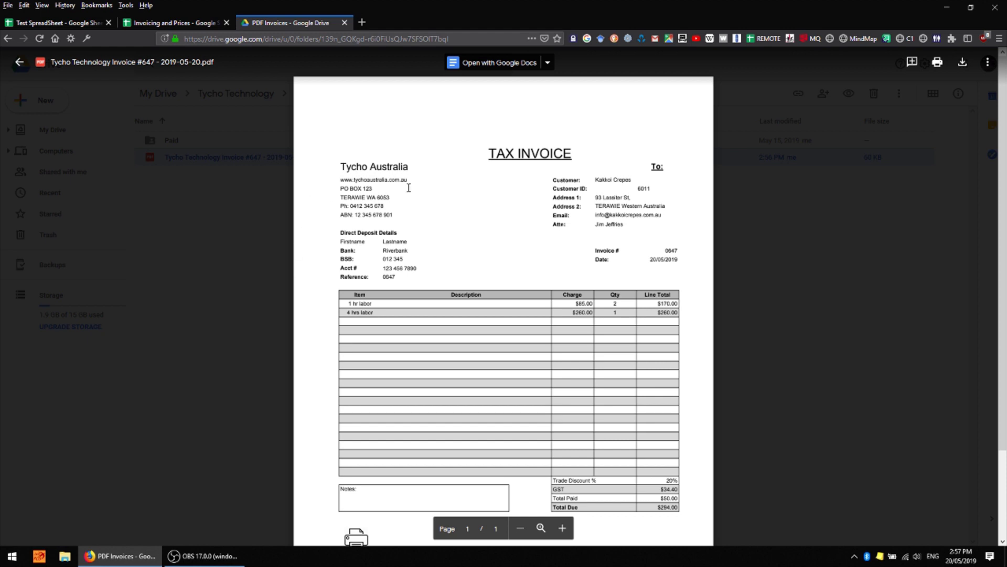
scroll(545, 228, "down", 2)
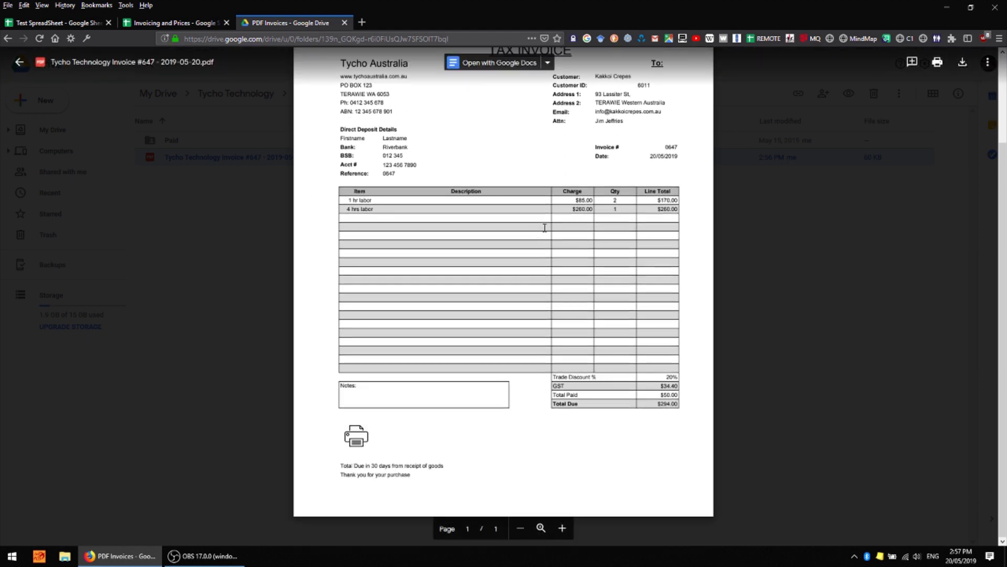
scroll(610, 228, "up", 2)
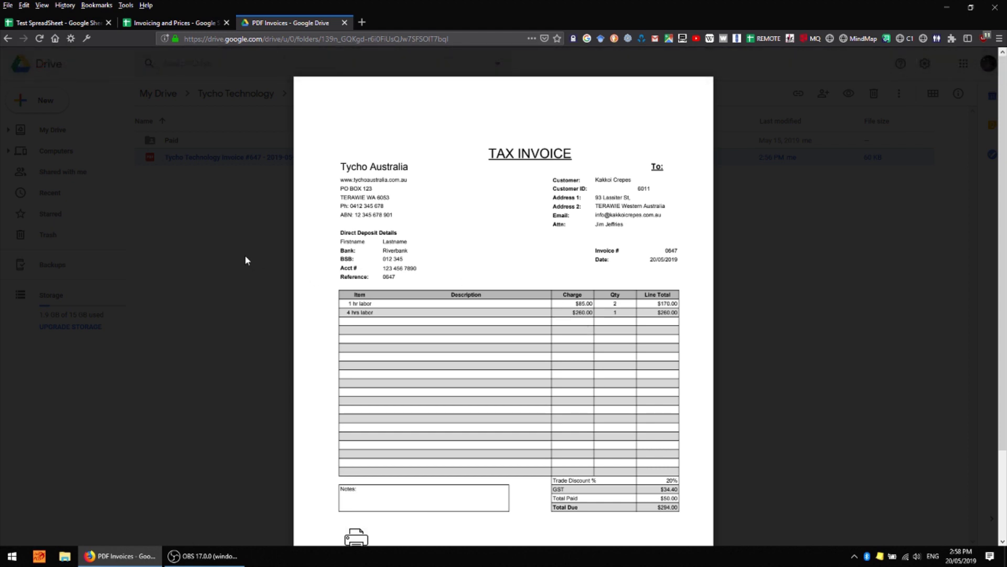
key("ctrl+shift+Tab")
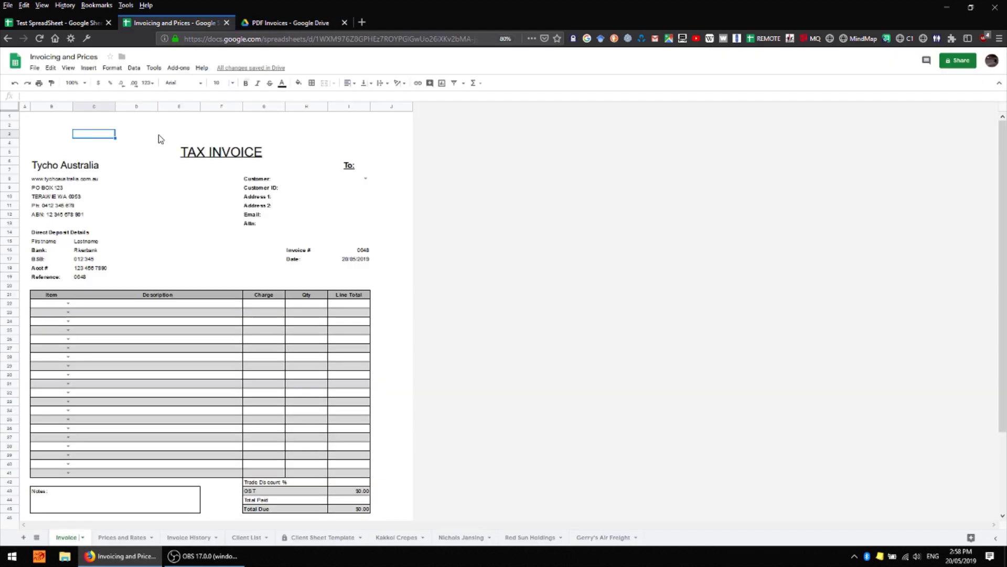
scroll(152, 152, "down", 3)
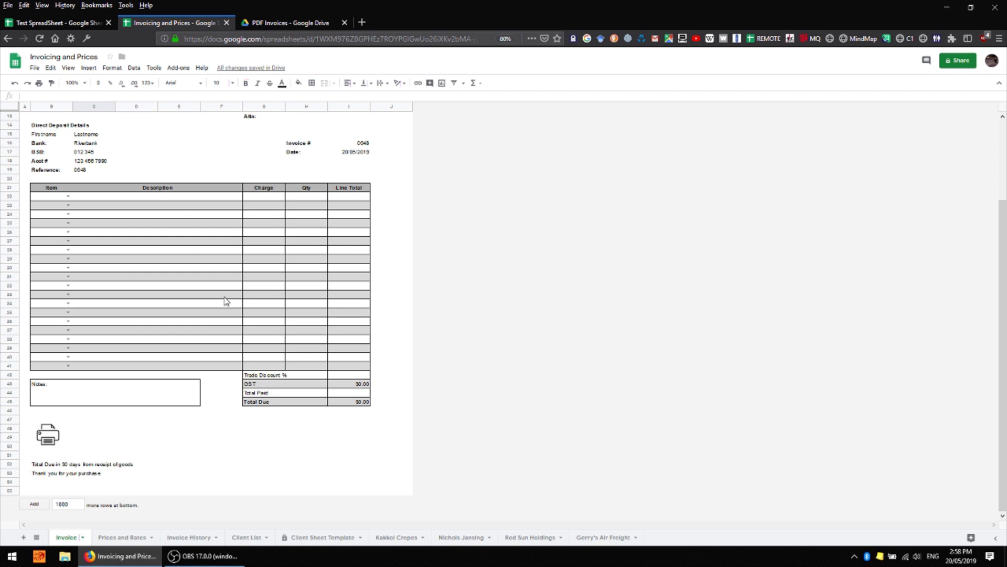
On Invoice History, check logged invoice 0647's number, $294.00 Total Due and Kakkoi Crepes customer
left_click(200, 537)
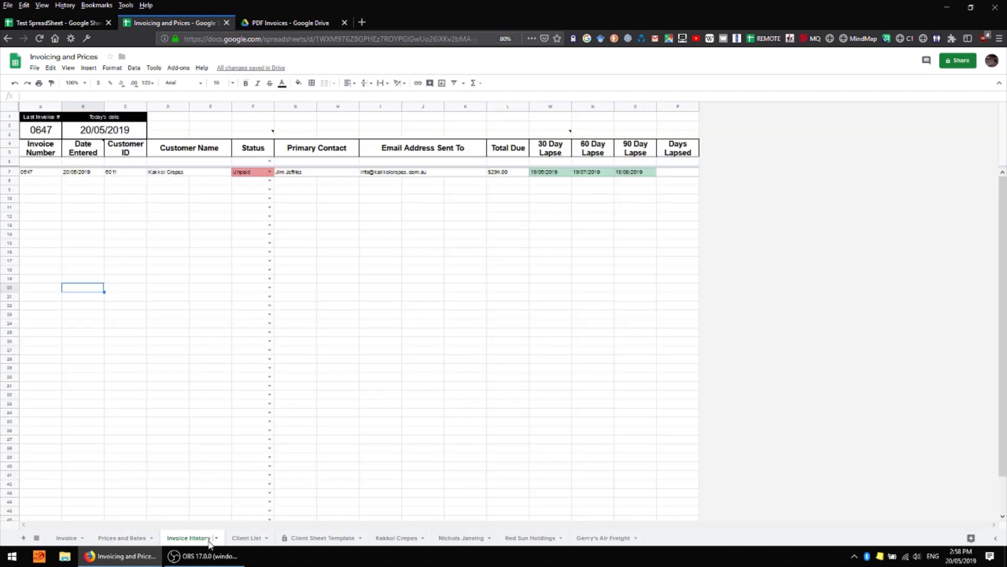
left_click(40, 174)
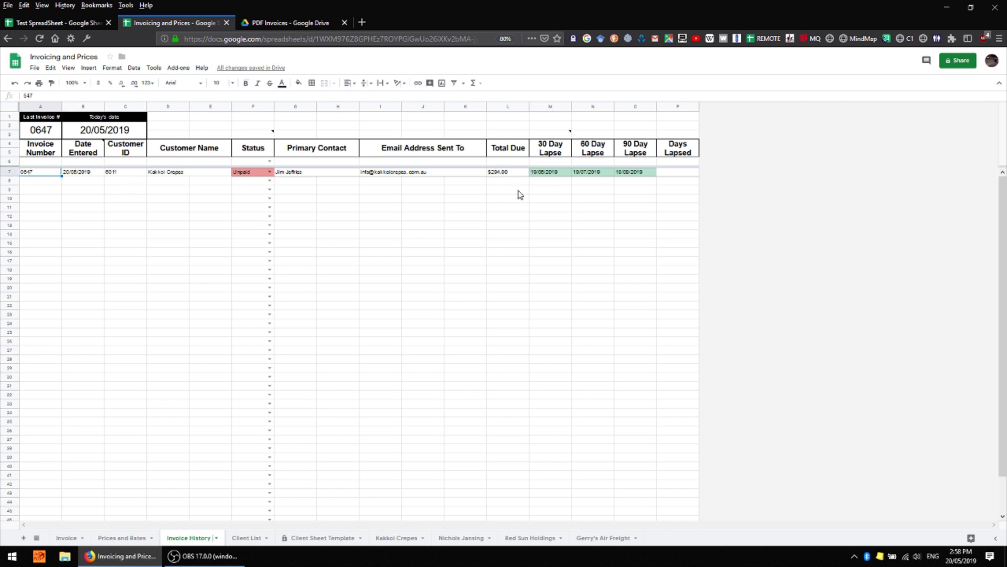
left_click(506, 174)
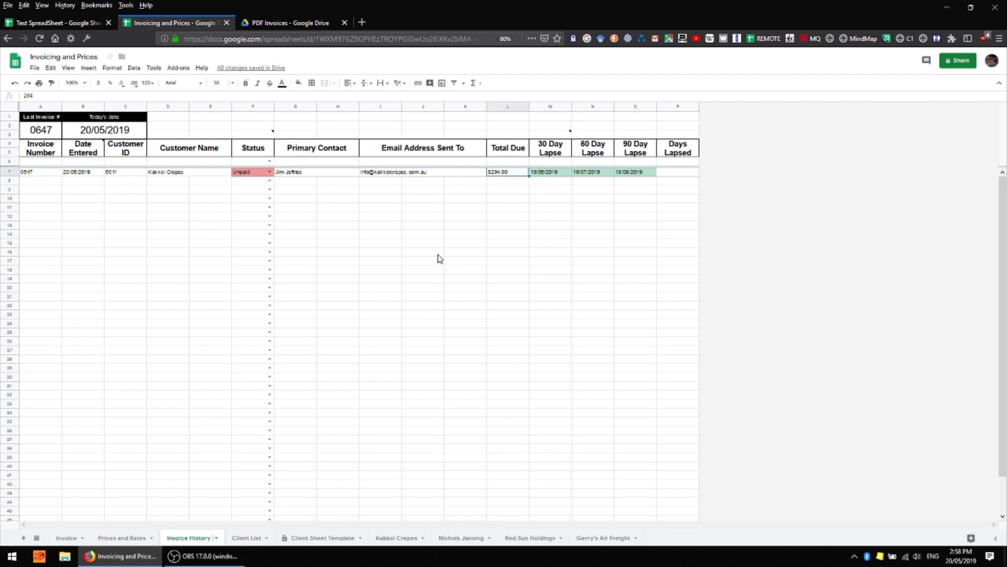
left_click(164, 174)
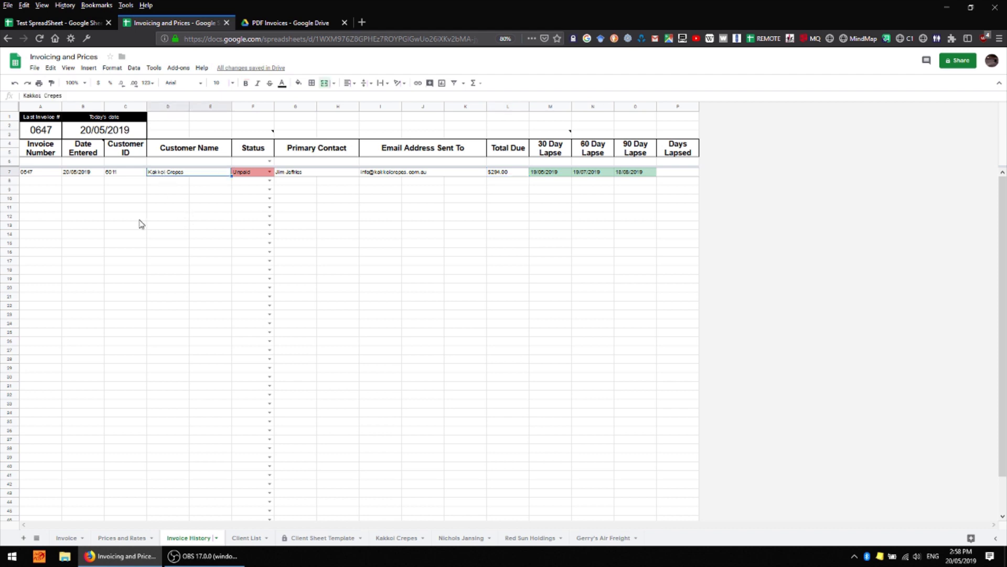
left_click(29, 174)
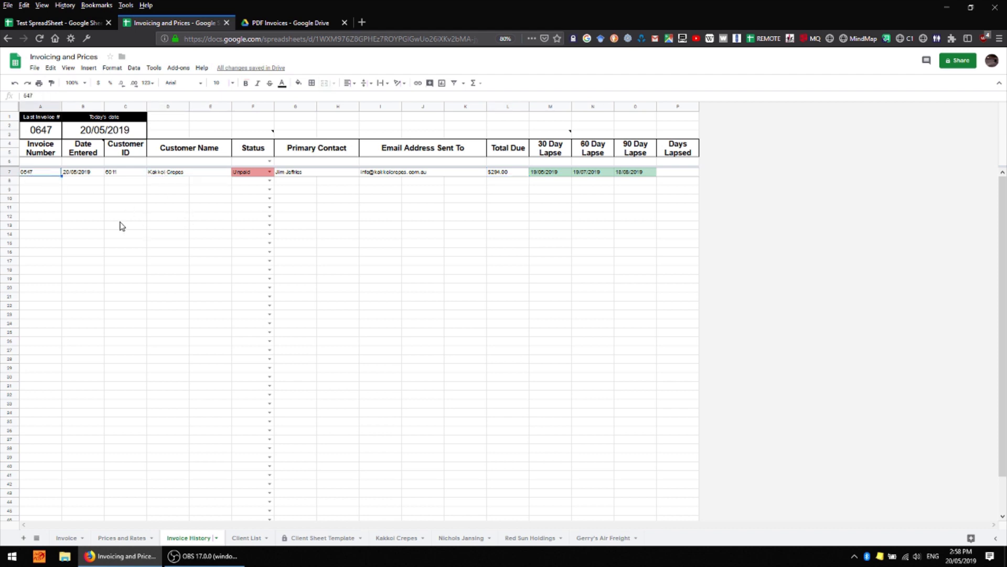
Leave invoice 0647's payment status as Unpaid and review its 30 and 60 Day Lapse formulas
left_click(258, 175)
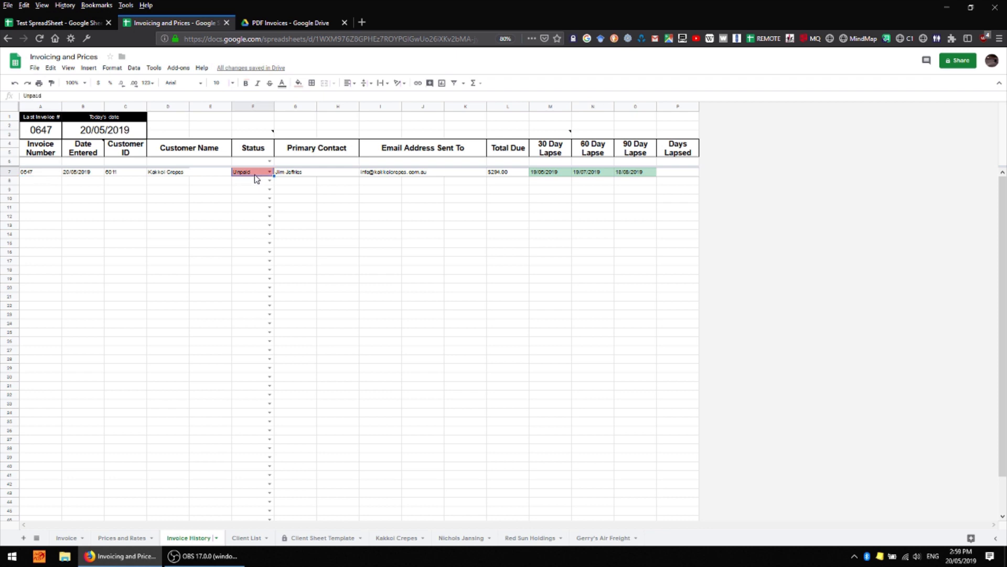
double_click(253, 175)
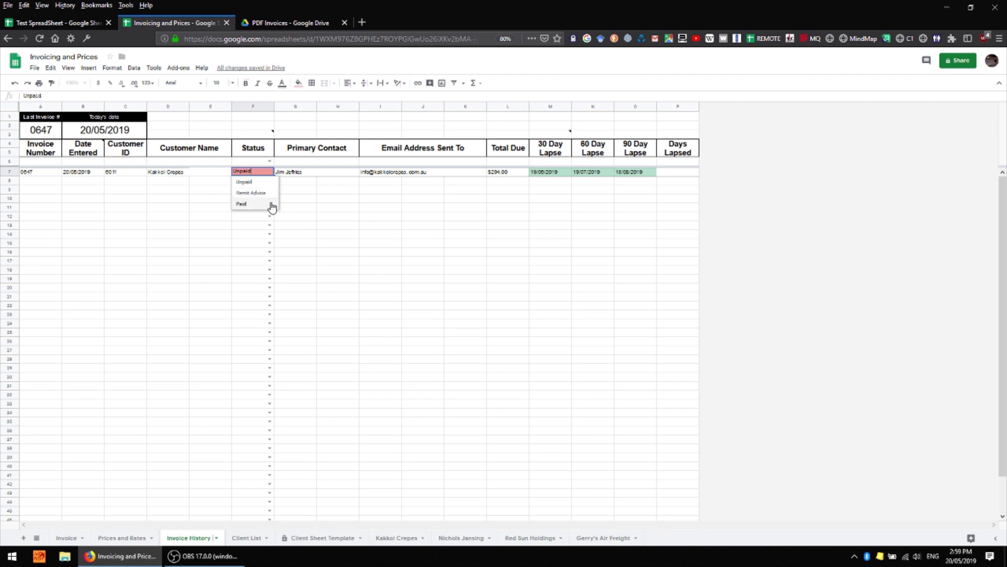
left_click(295, 189)
left_click(557, 174)
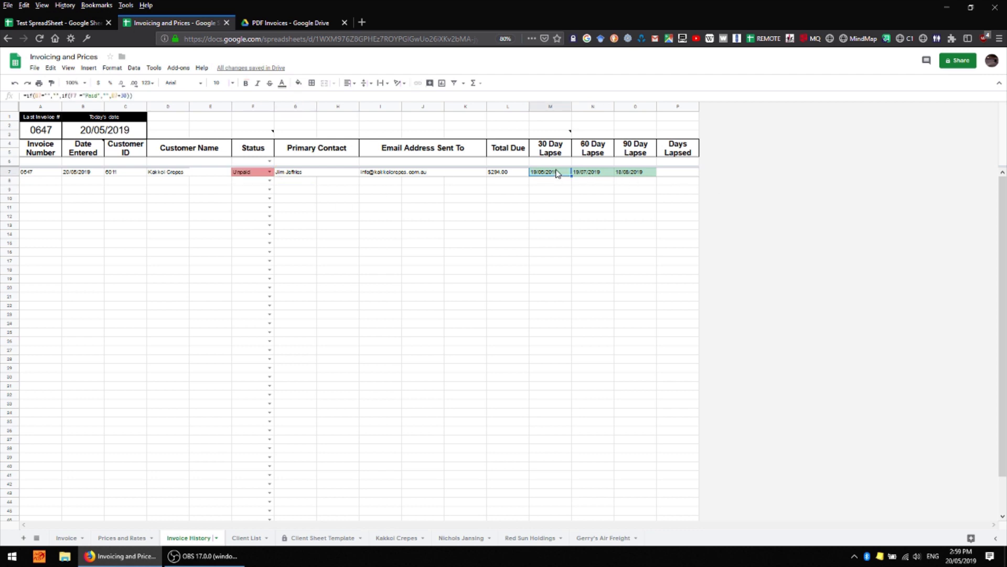
left_click(587, 173)
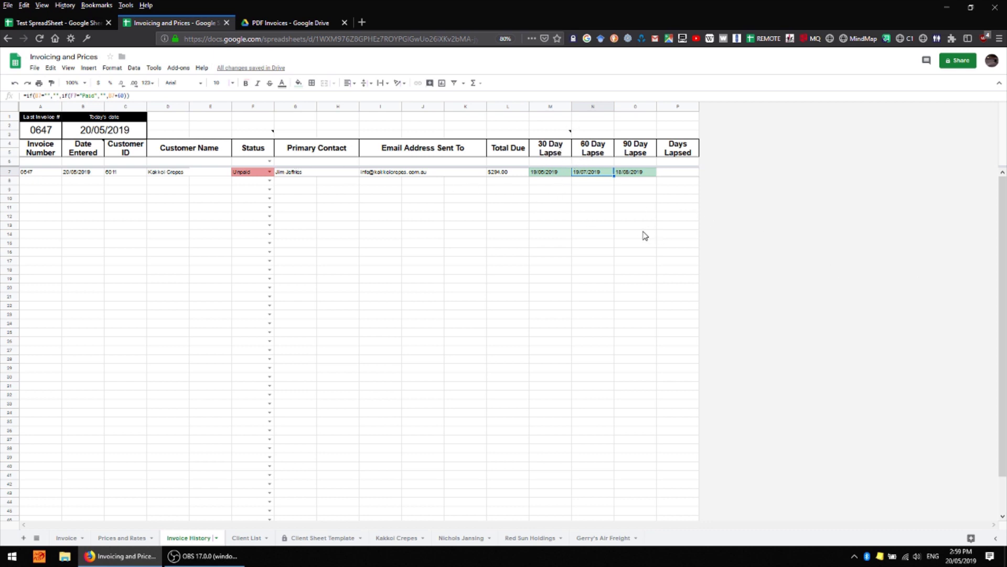
left_click(550, 173)
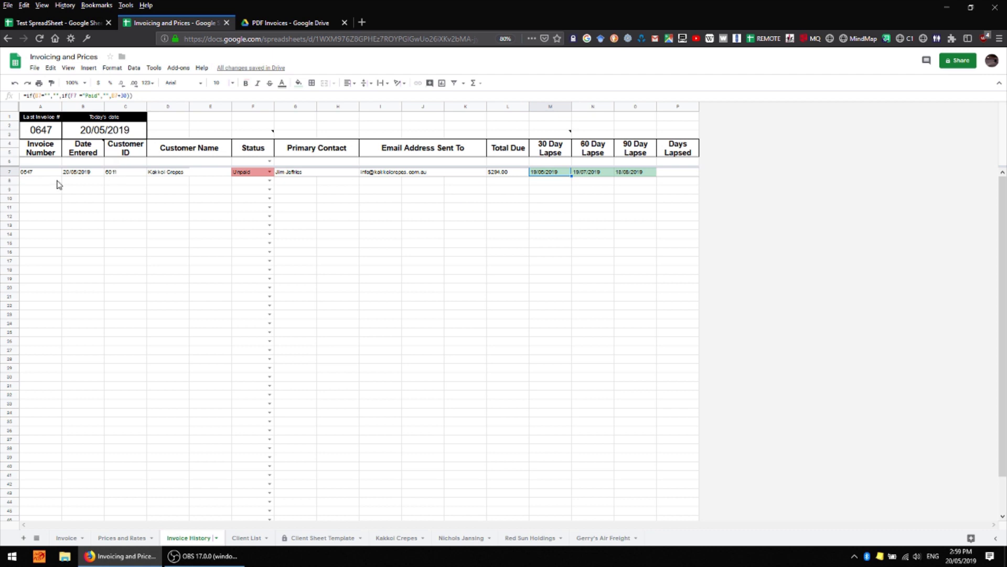
Set the invoice's Date Entered to 04/12/2018 from the calendar picker
double_click(90, 172)
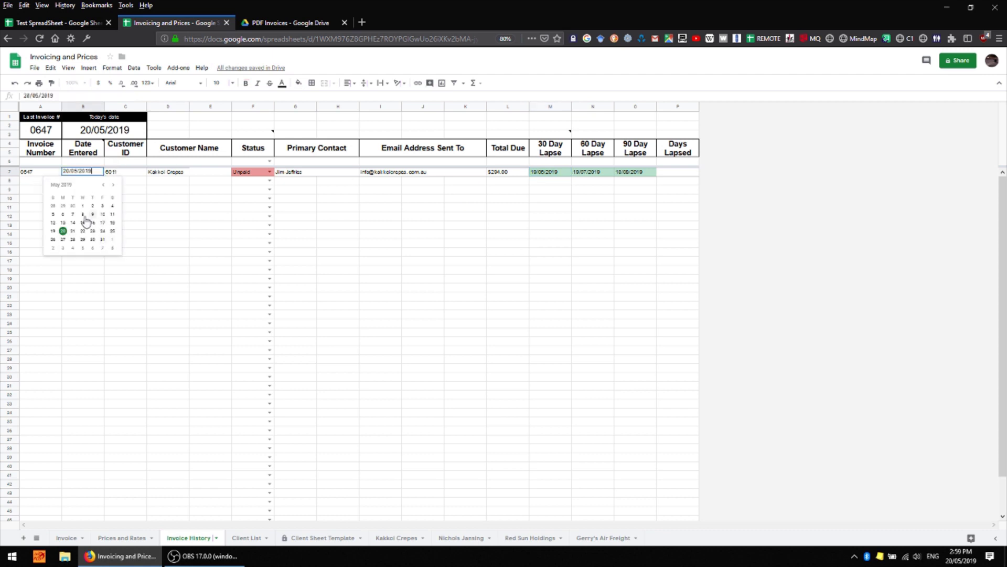
left_click(102, 187)
left_click(103, 186)
left_click(76, 217)
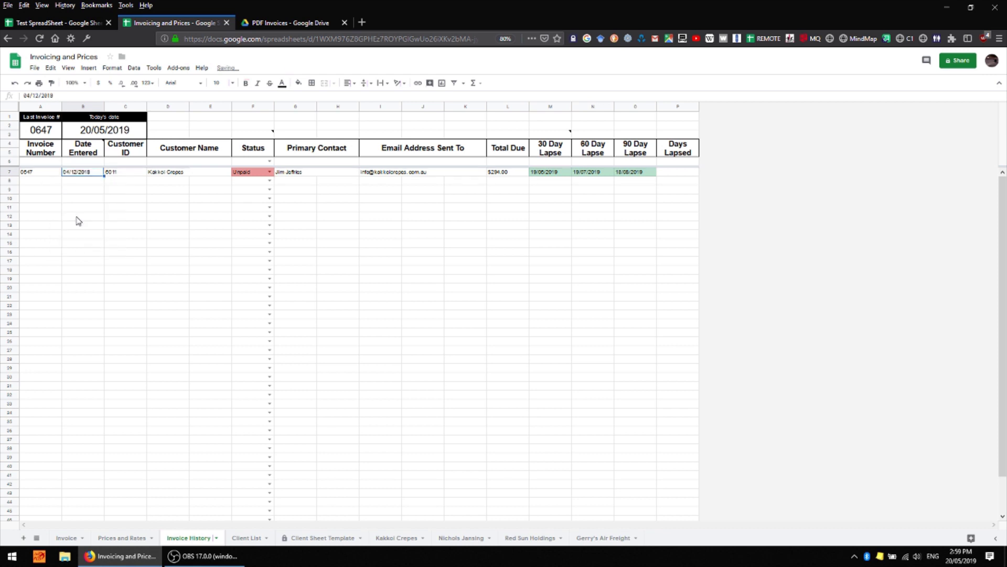
left_click(577, 261)
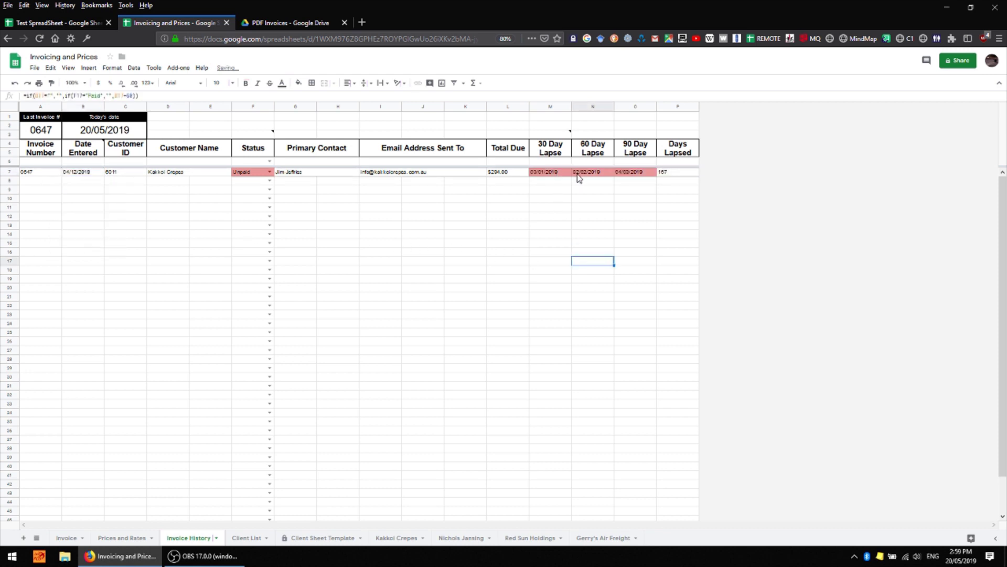
Review the Days Lapsed, last invoice number and today's date formulas, then dismiss the Date Entered note
left_click(667, 174)
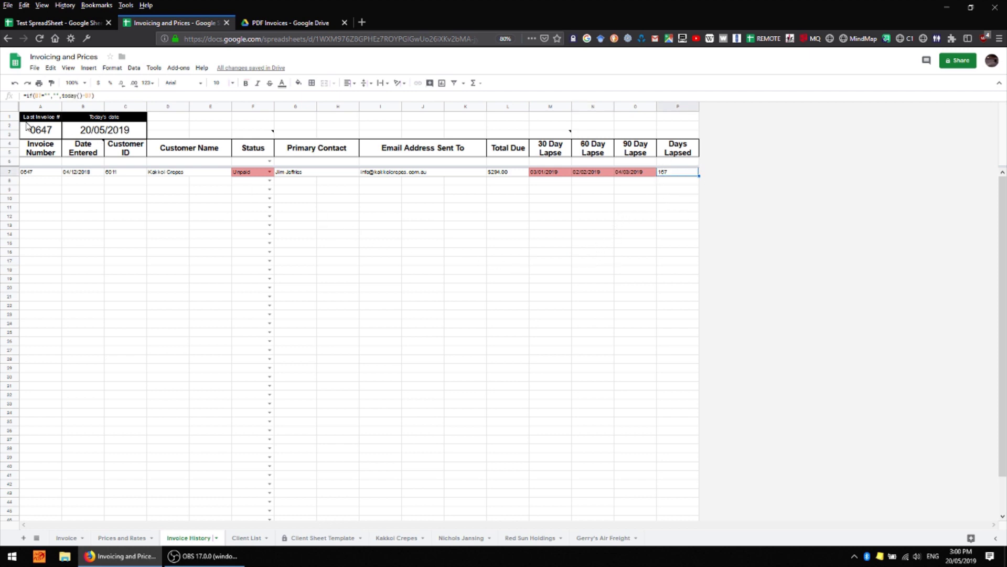
left_click(45, 136)
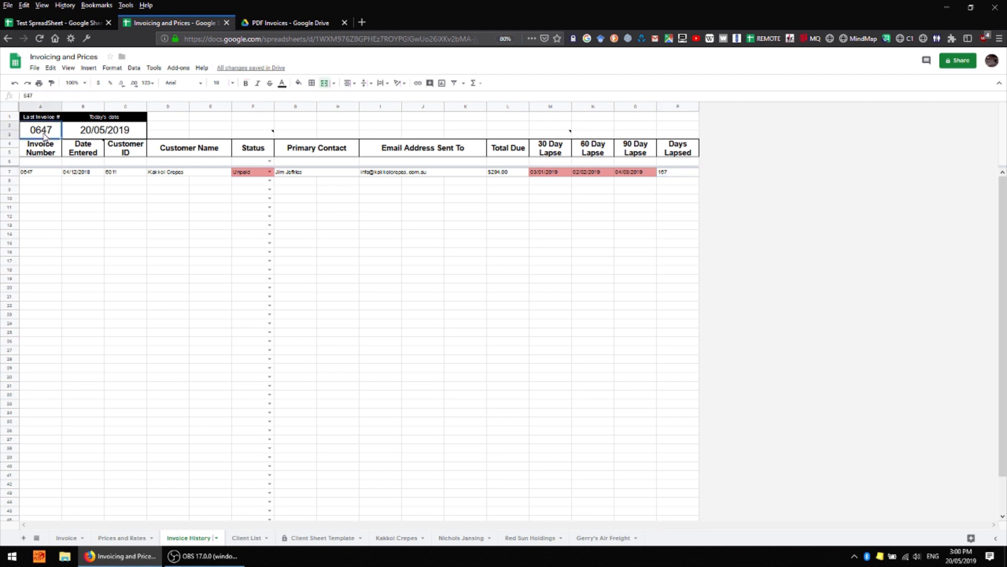
left_click(107, 134)
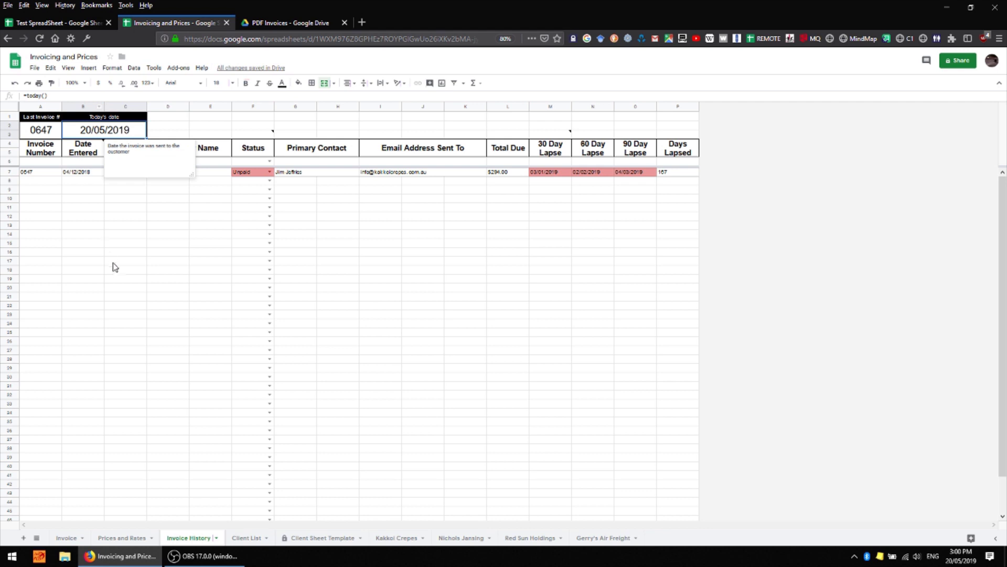
left_click(165, 224)
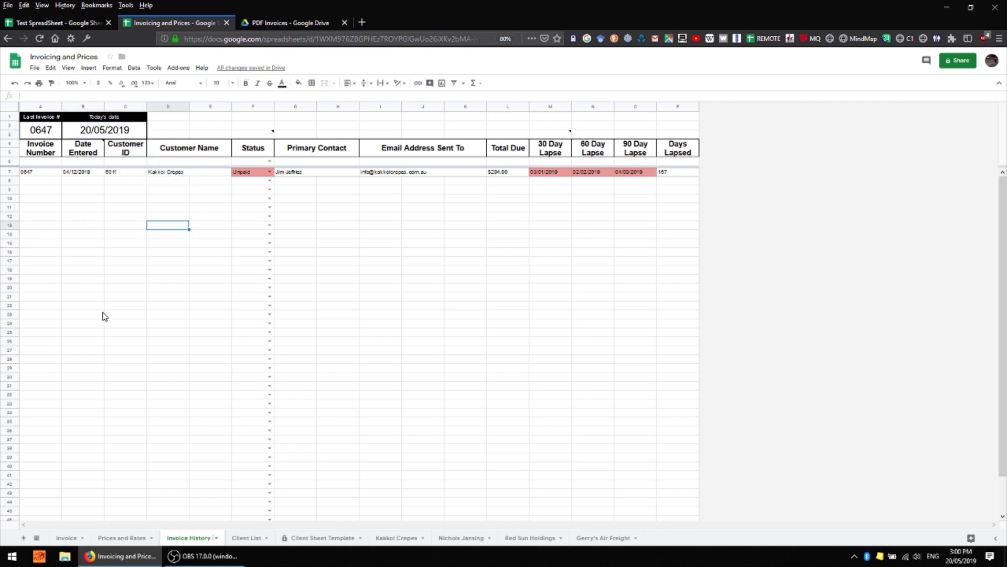
On the Invoice sheet, choose a customer and bill 8 hrs labor with quantity 4
left_click(67, 538)
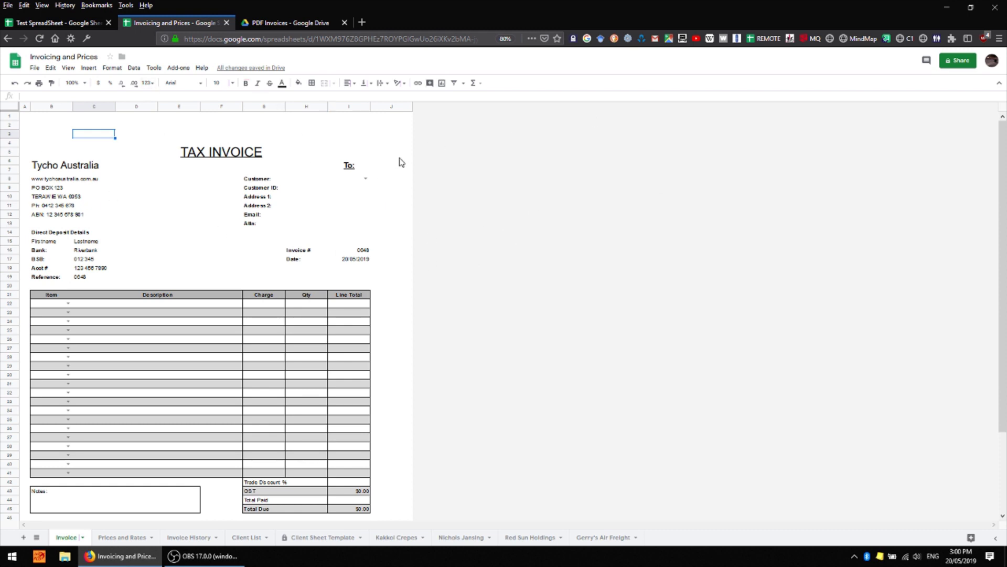
left_click(365, 179)
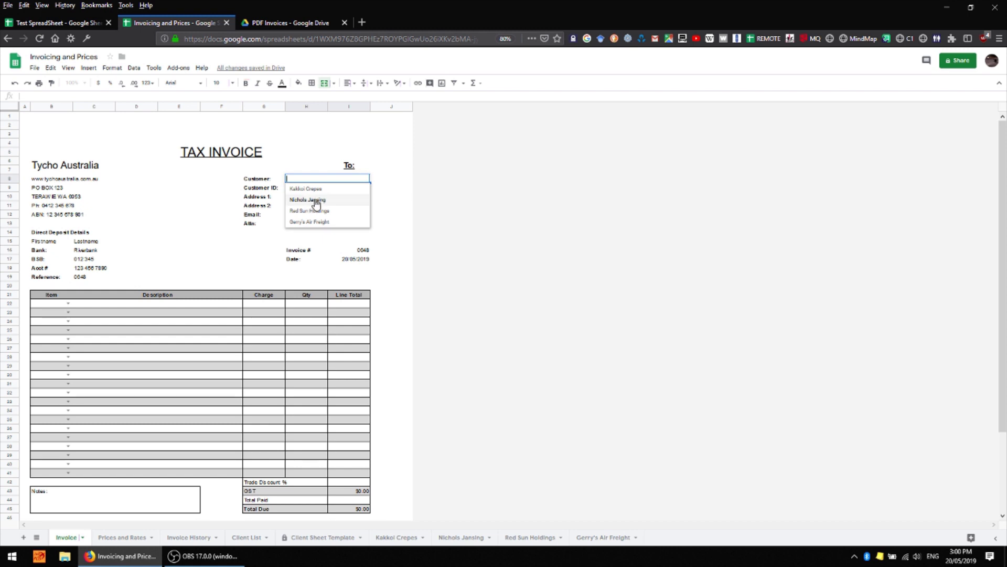
left_click(315, 201)
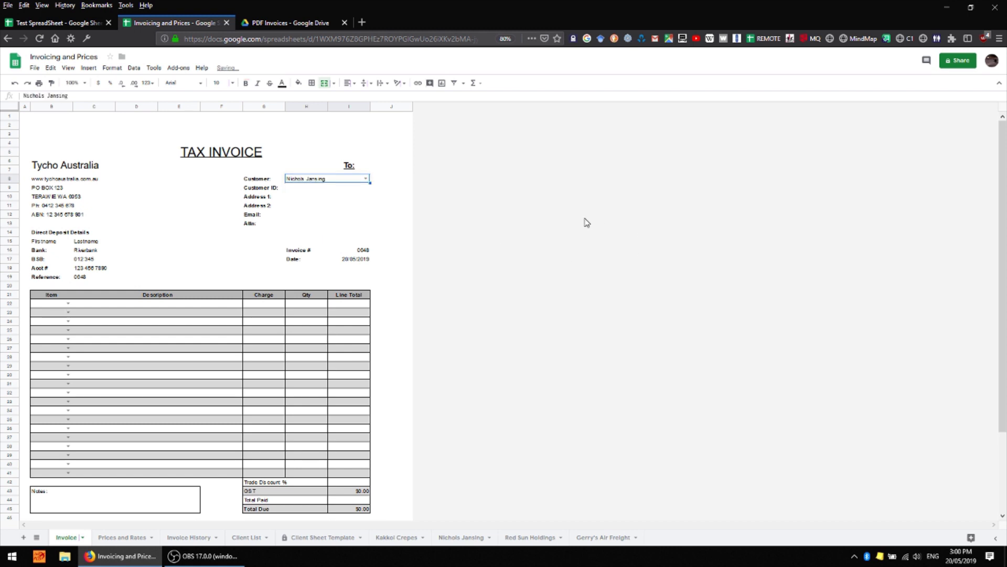
left_click(67, 304)
left_click(72, 326)
left_click(307, 304)
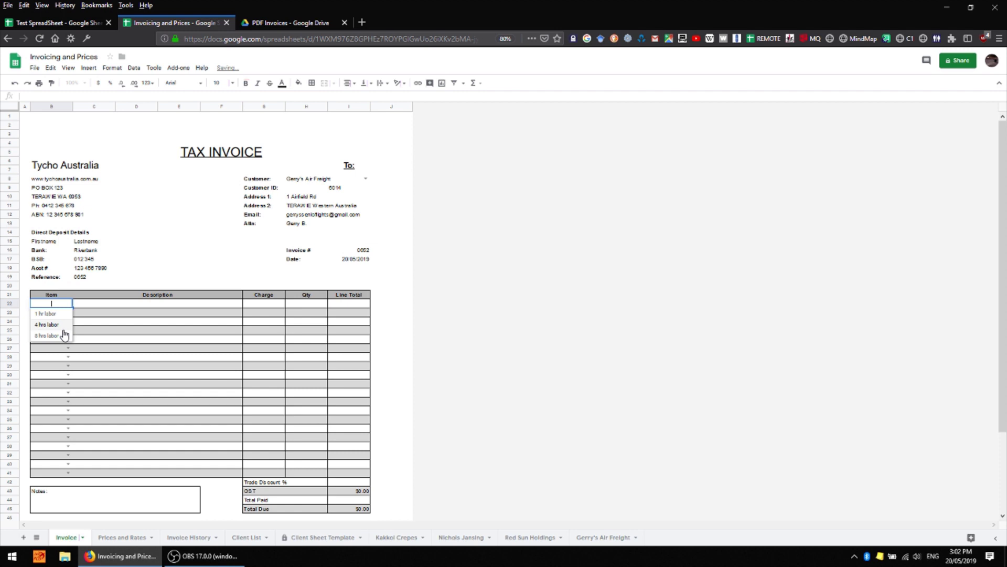
left_click(63, 332)
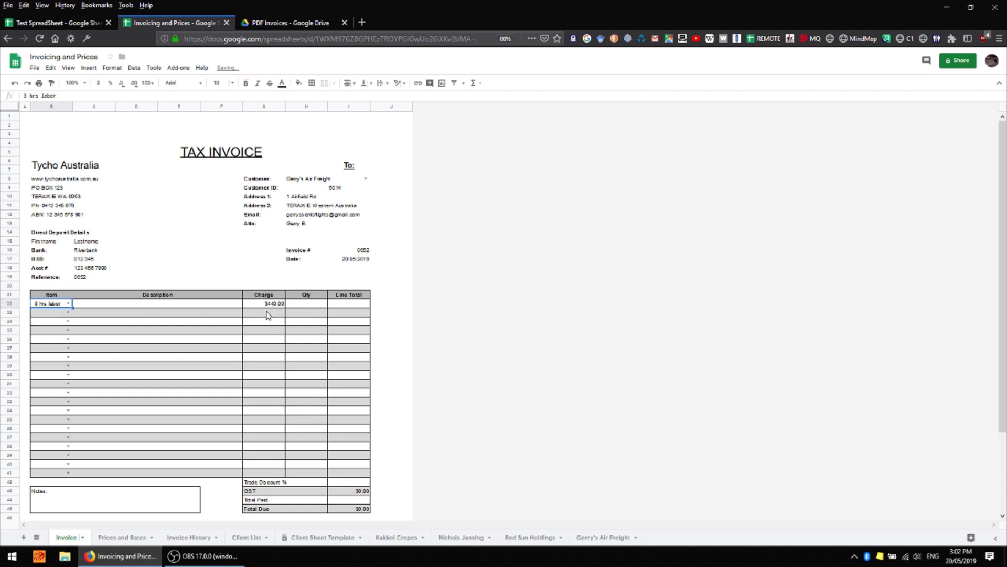
left_click(317, 298)
left_click(317, 306)
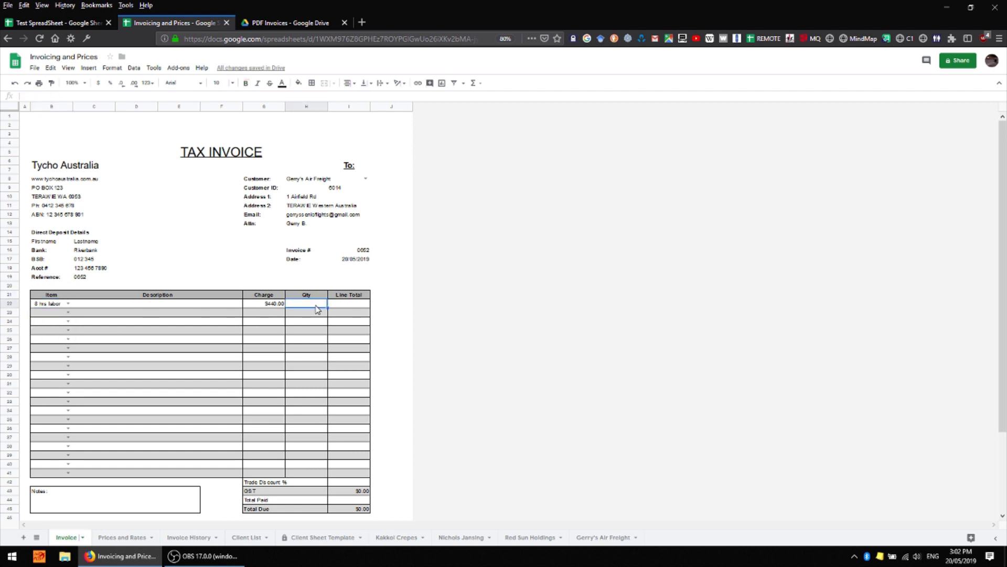
type("4")
key("Return")
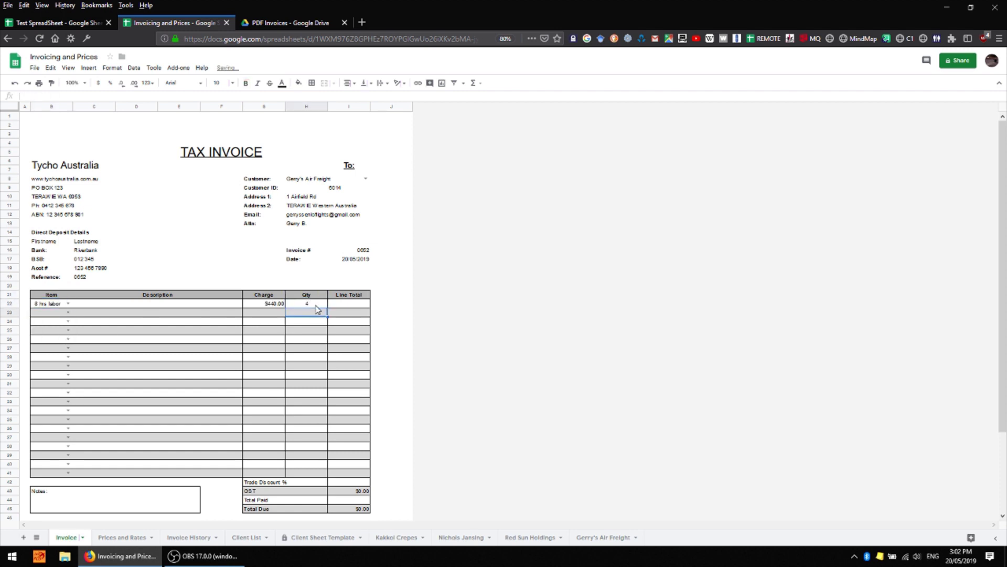
Export the invoice as a PDF and check the PDF Invoices folder in Drive
scroll(257, 446, "down", 3)
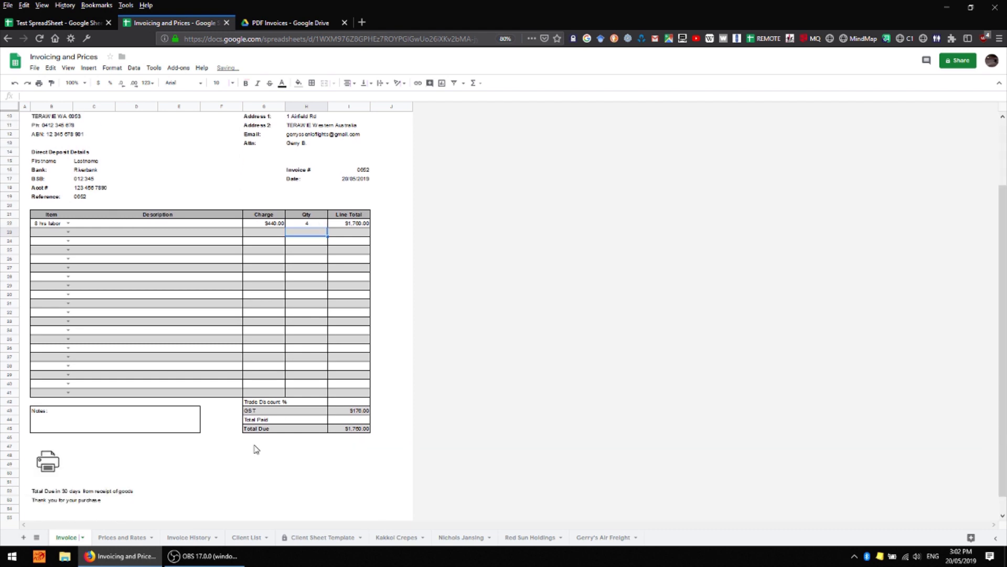
left_click(51, 467)
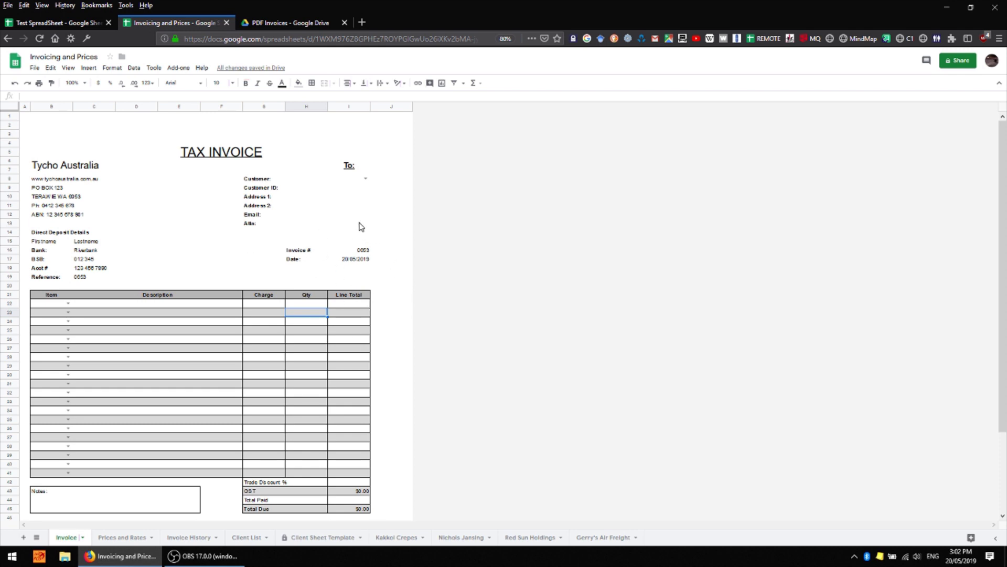
left_click(301, 23)
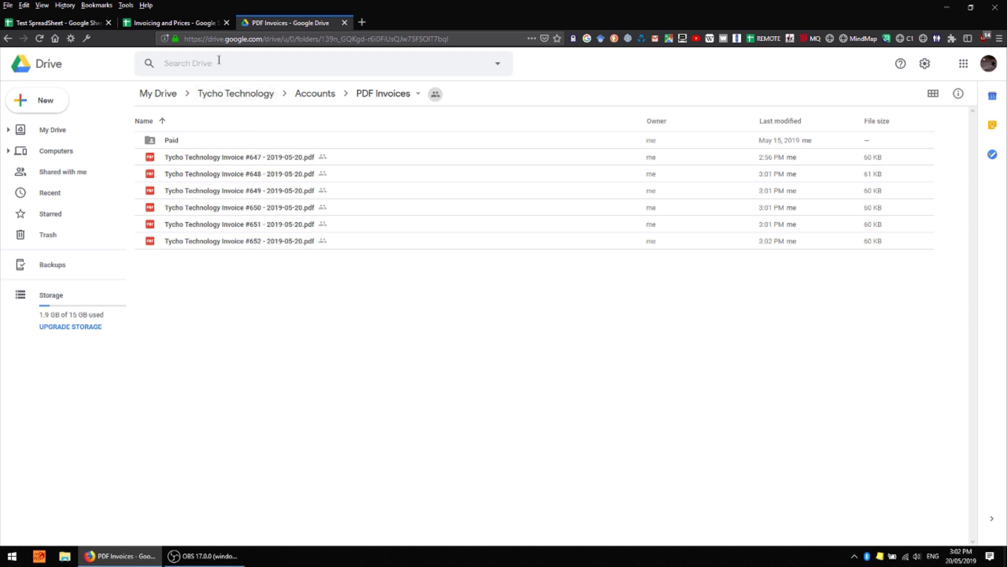
Return to the spreadsheet, look over Invoice History's Red Sun Holdings entries, then open its client sheet
left_click(195, 21)
left_click(199, 540)
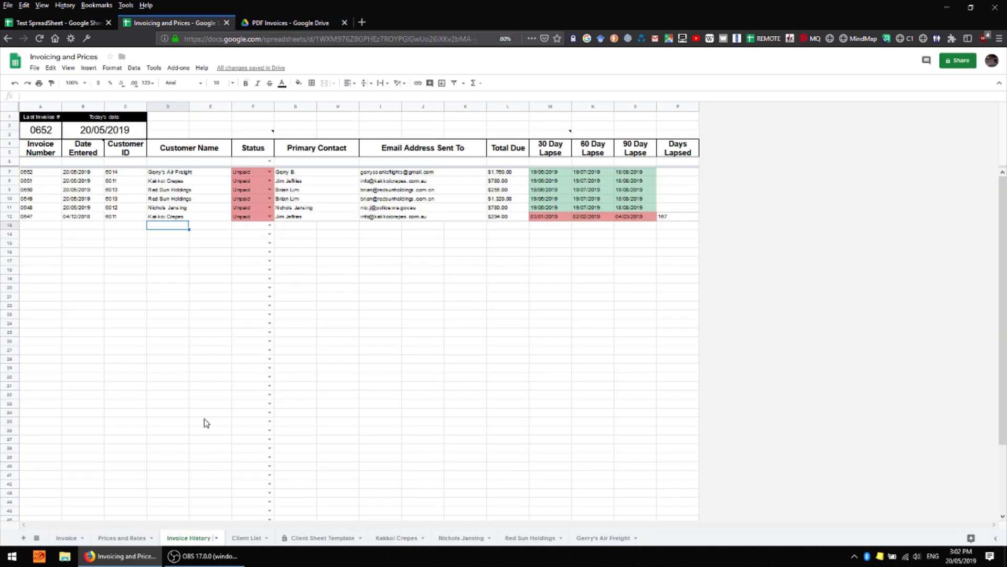
left_click(116, 313)
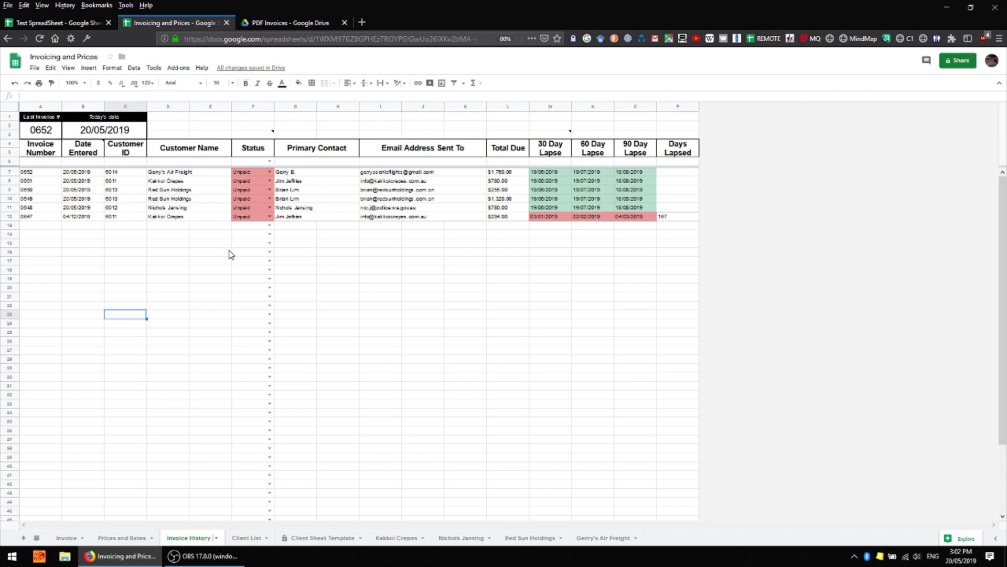
left_click(192, 192)
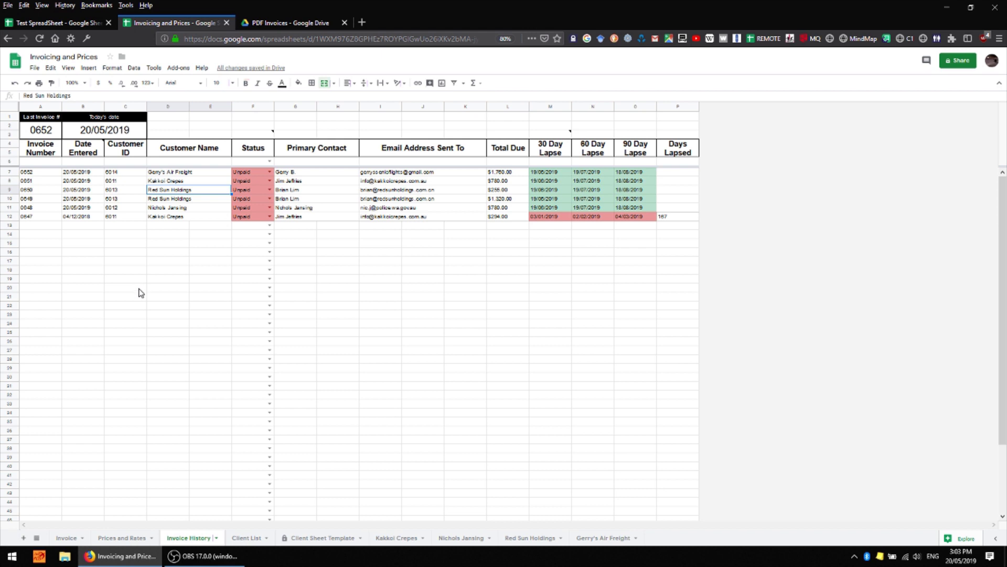
left_click(530, 537)
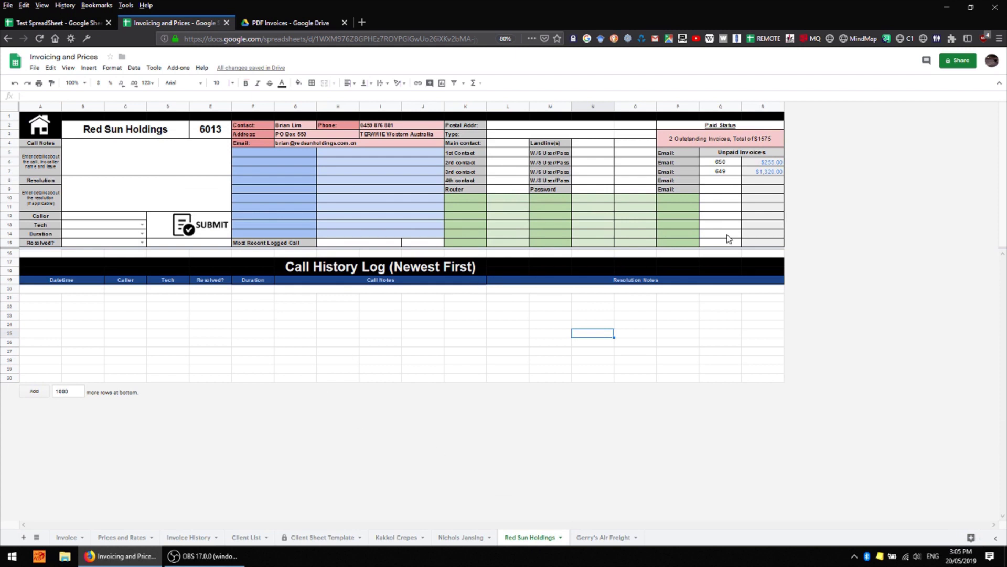
Inspect the Unpaid Invoices formulas listing invoices 650 and 649 and the $1,320.00 amount
left_click(737, 163)
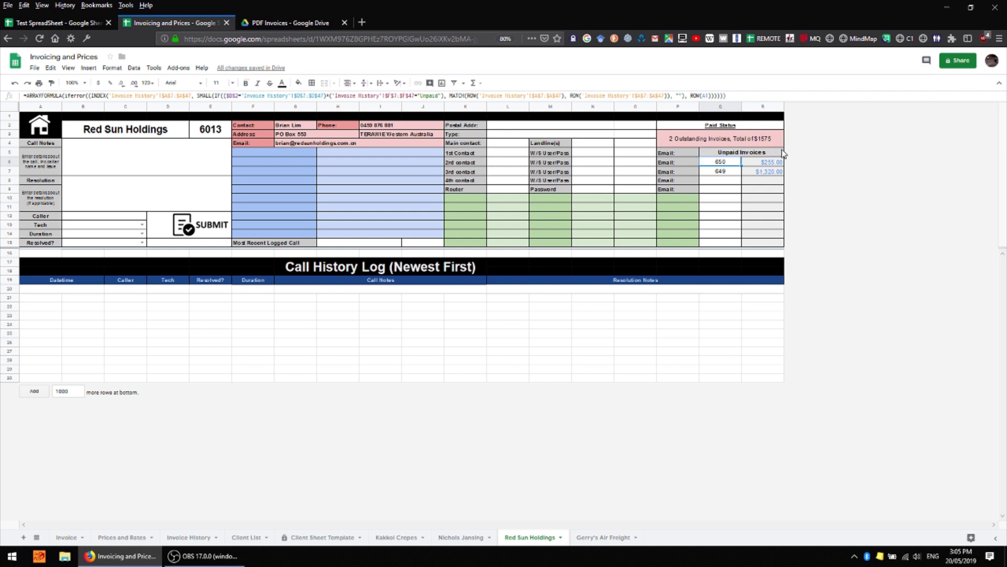
left_click(727, 173)
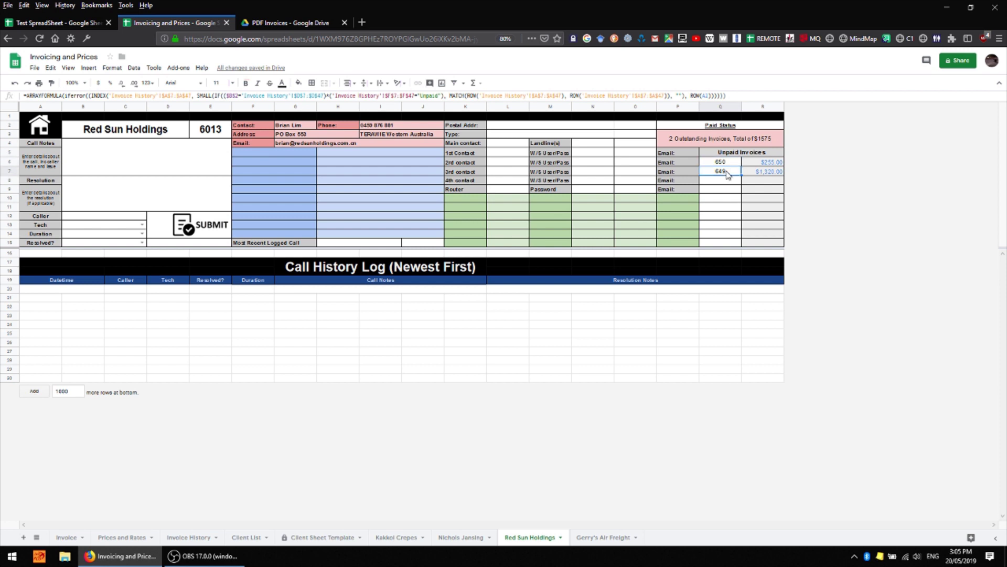
left_click(767, 171)
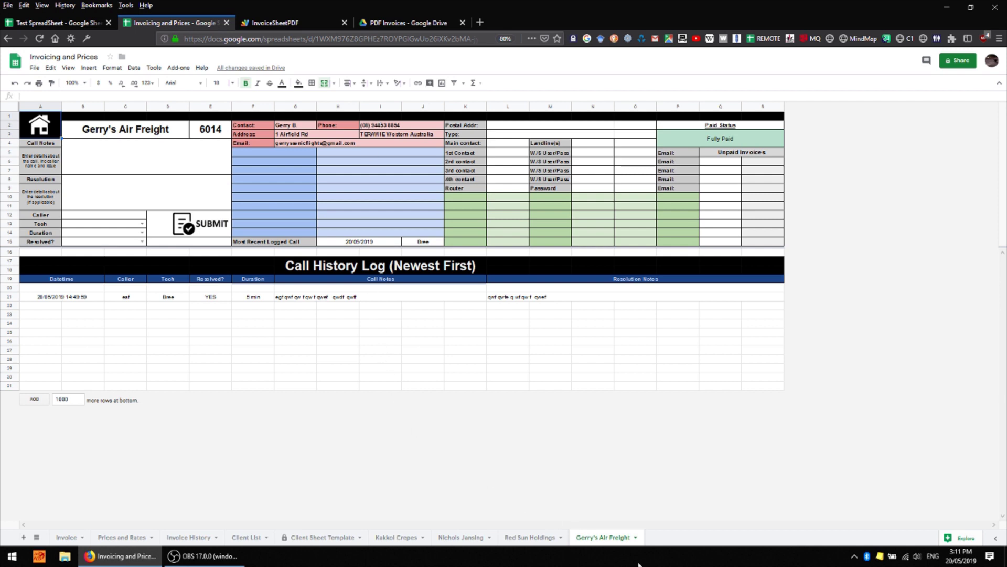
Review the Client Sheet Template, Client List, Invoice History and Prices and Rates sheets, then return to the Invoice
left_click(327, 536)
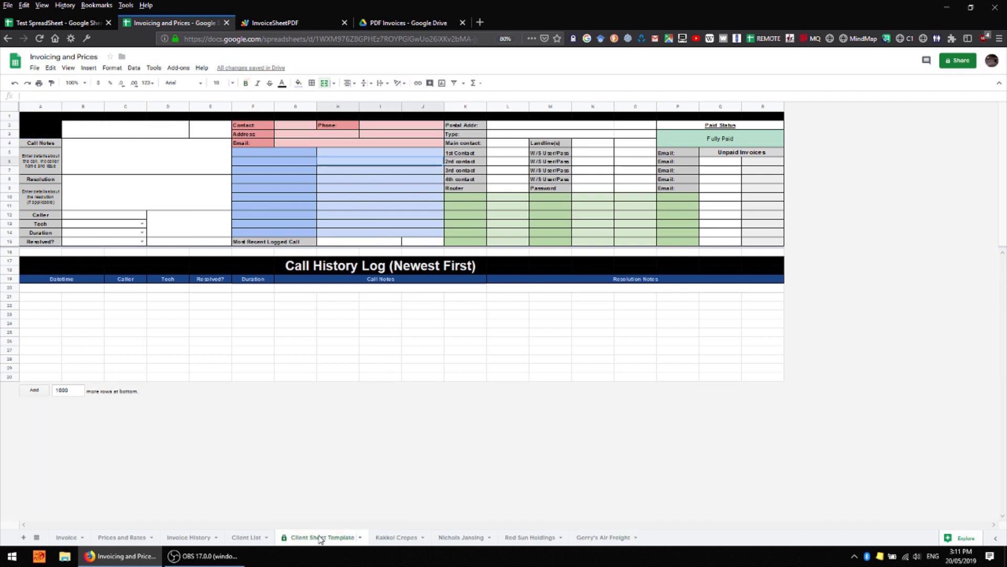
left_click(257, 542)
key("ctrl+shift+Page_Up")
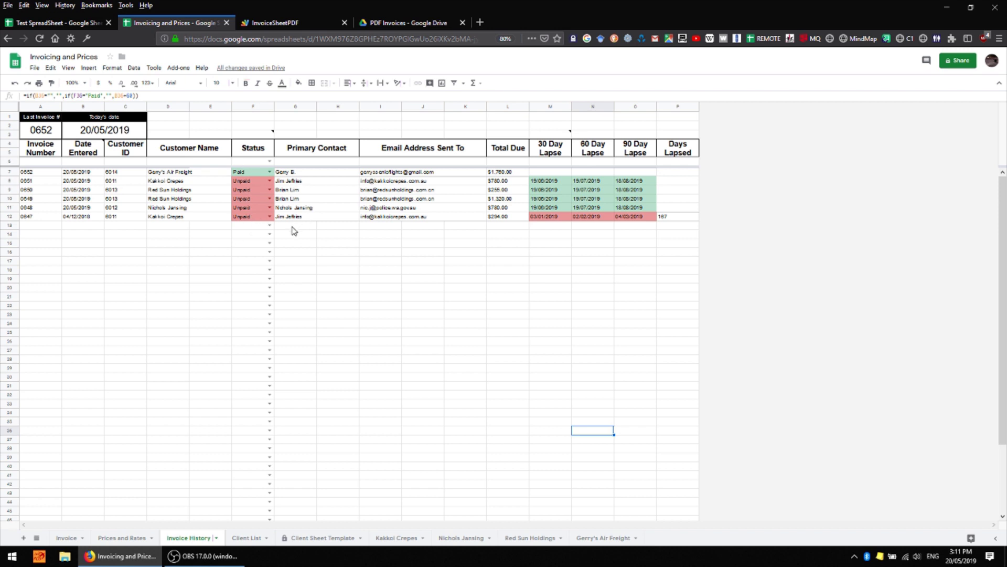
left_click(126, 539)
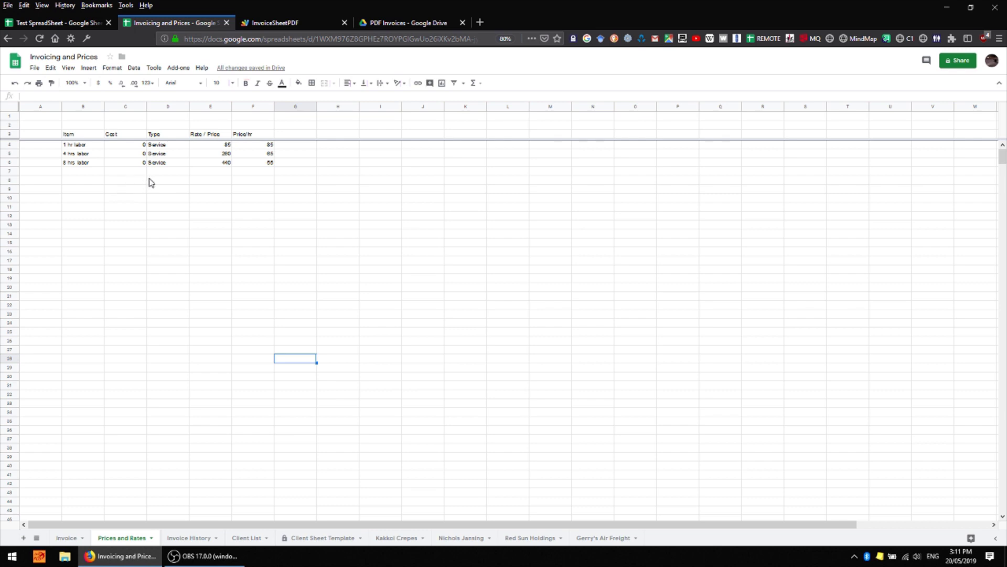
left_click(66, 537)
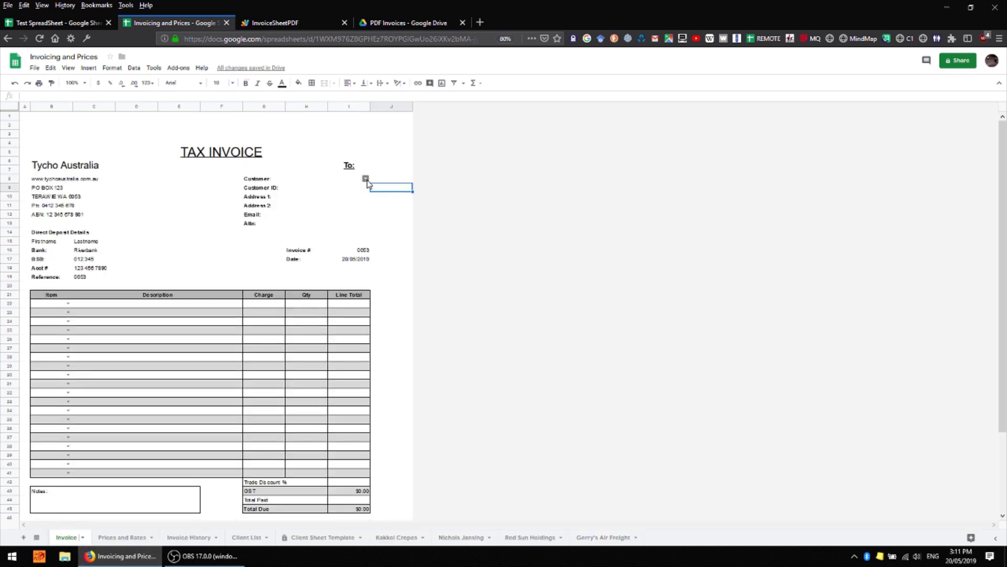
Bill Kakkoi Crepes for 1 × 1 hr labor ($85.00) on invoice 0053 and export it as a PDF
left_click(368, 179)
left_click(324, 190)
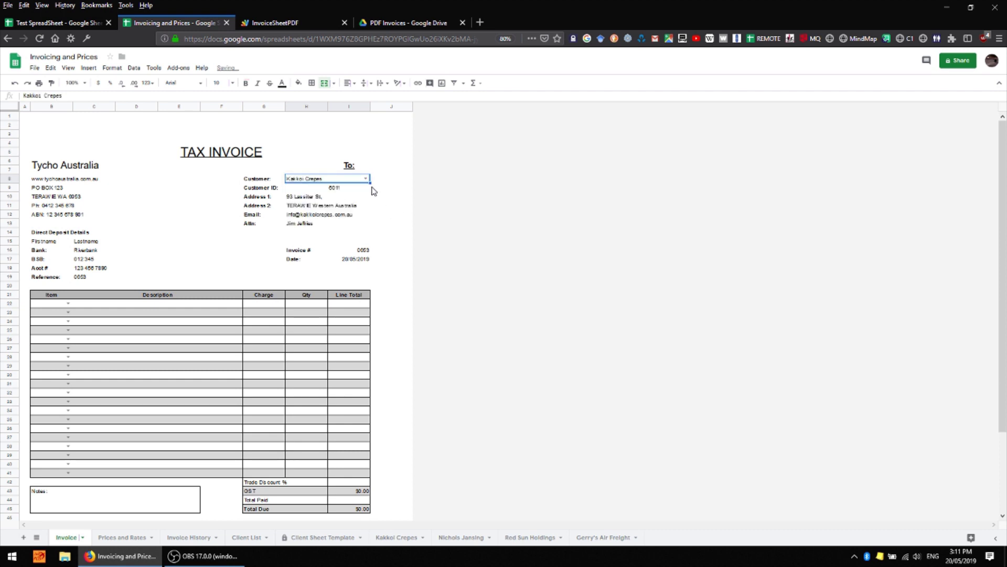
left_click(67, 303)
left_click(70, 317)
left_click(295, 305)
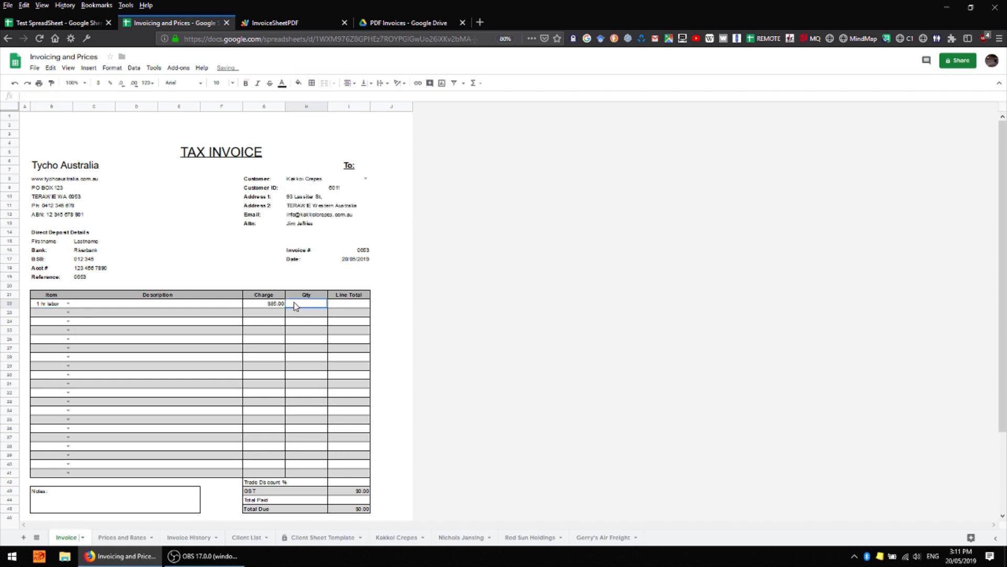
type("1")
left_click(390, 365)
scroll(220, 331, "down", 3)
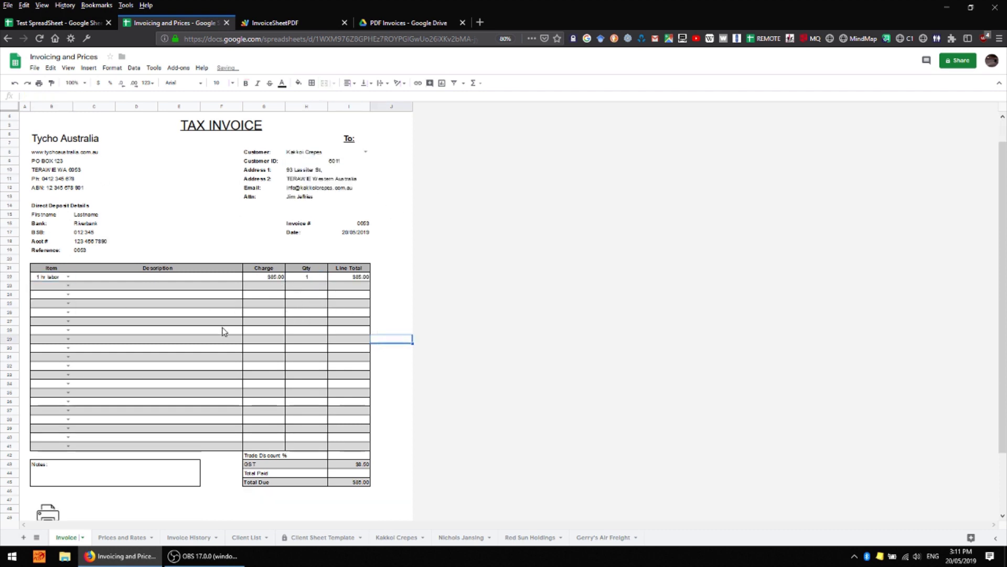
left_click(47, 436)
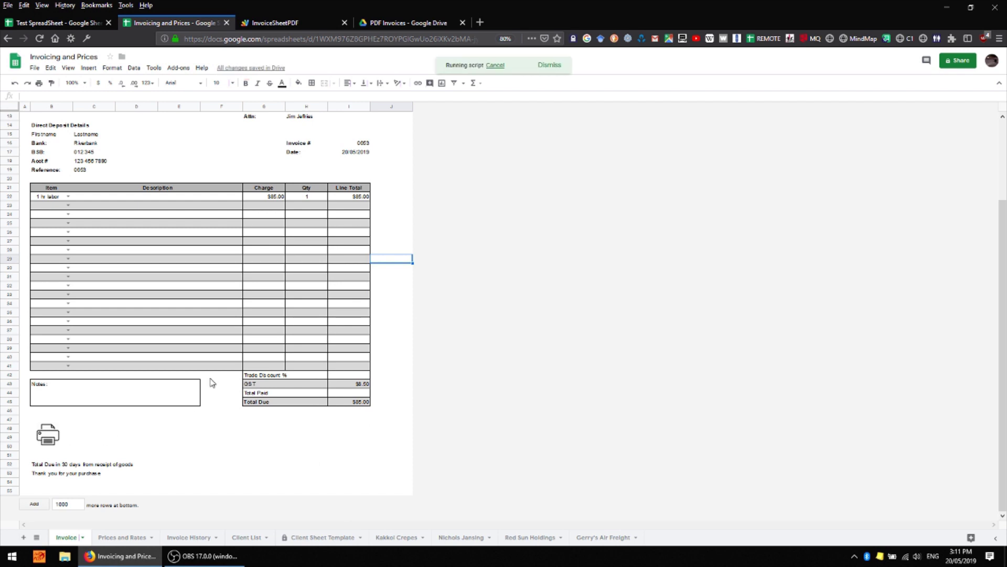